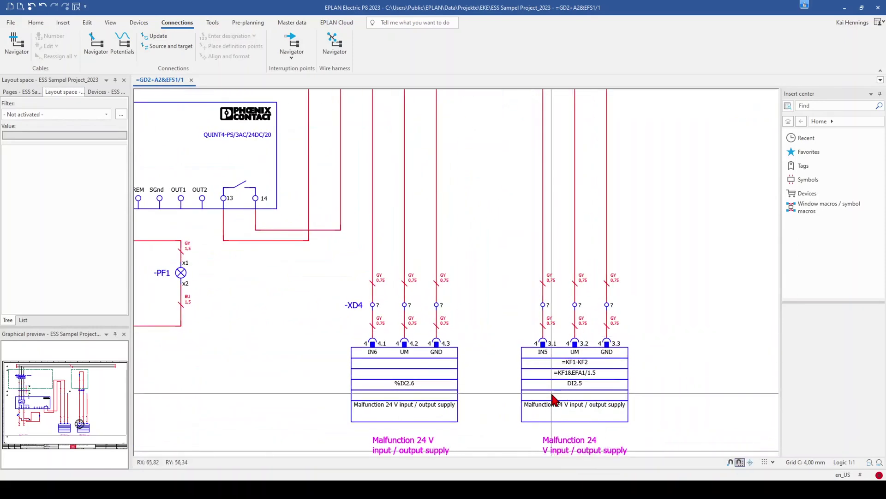
# Open the properties of the three-pole motor overload switch -FC6 and show its motor overload switch data
pyautogui.scroll(-3, 554, 399)
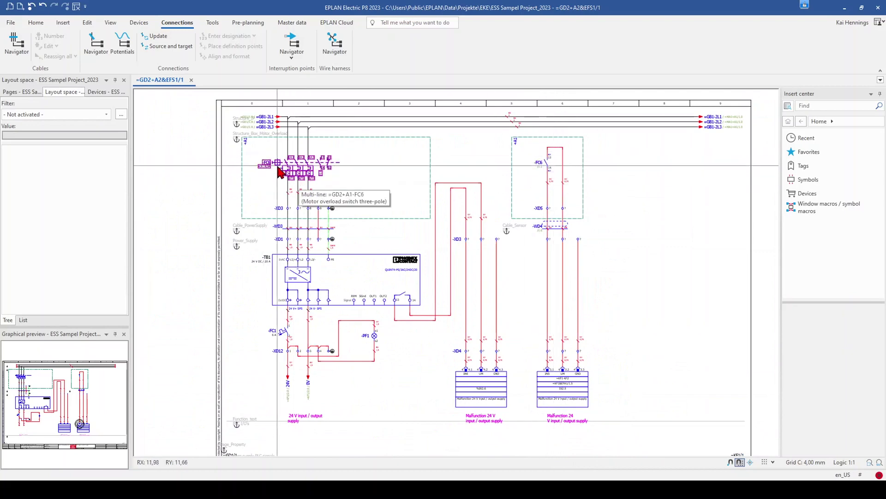
pyautogui.scroll(3, 327, 193)
pyautogui.scroll(-2, 401, 276)
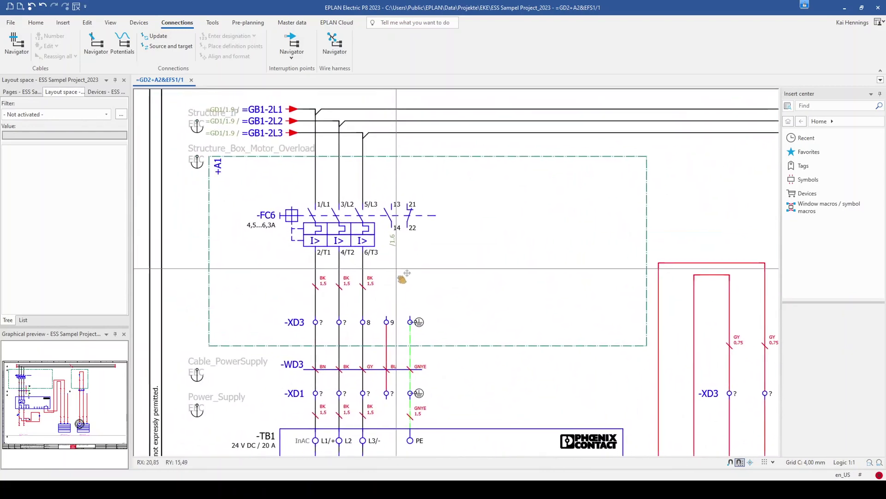
pyautogui.scroll(3, 402, 273)
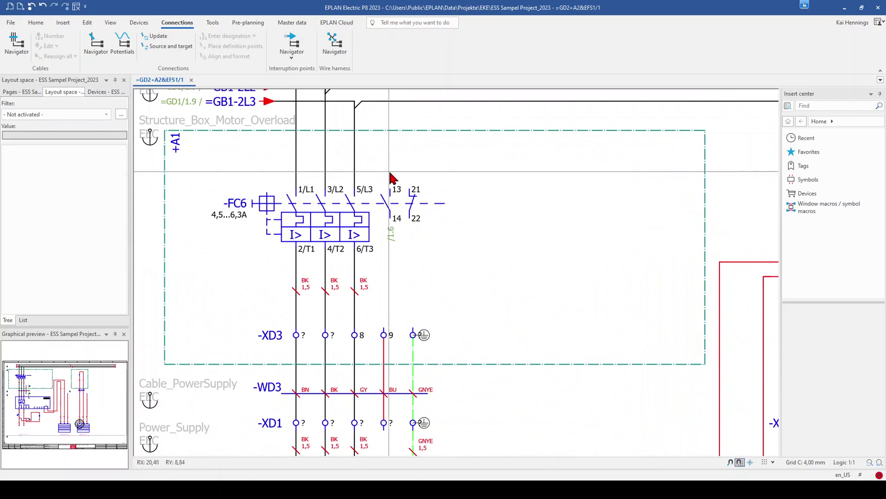
pyautogui.doubleClick(281, 215)
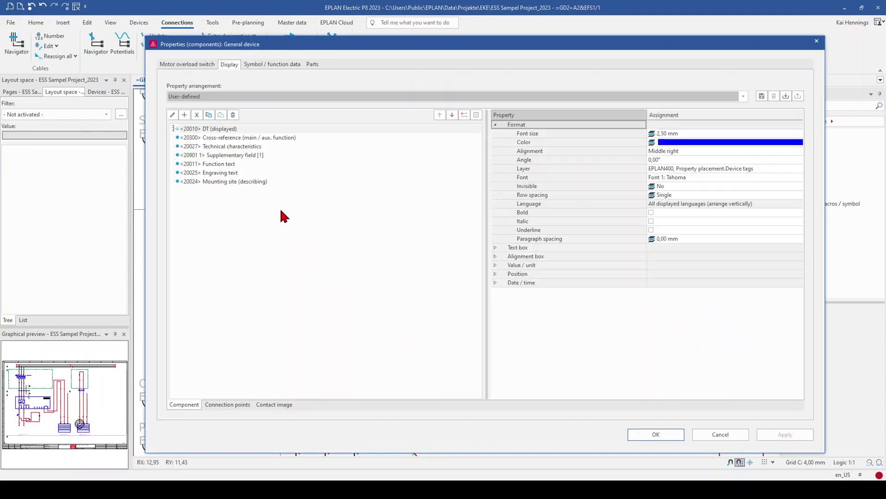
pyautogui.click(191, 64)
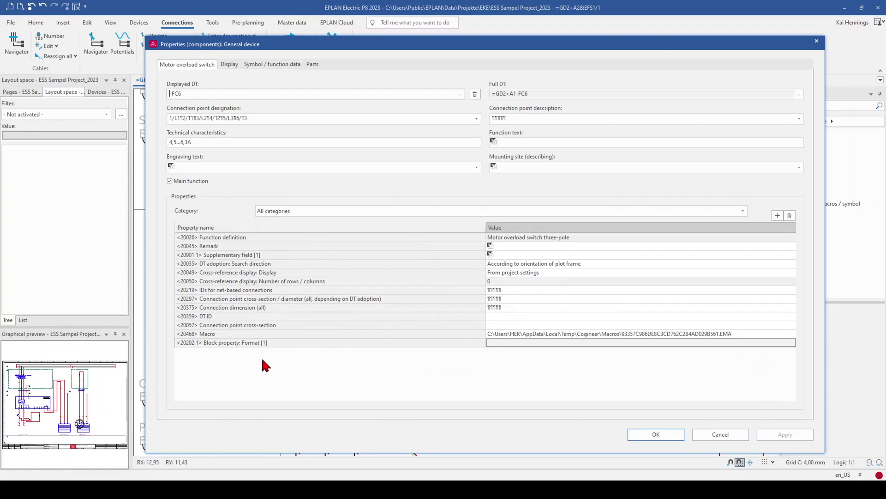
# Add the property <20201 1> Block property [1] to the motor overload switch, finding it by searching for "block"
pyautogui.click(777, 215)
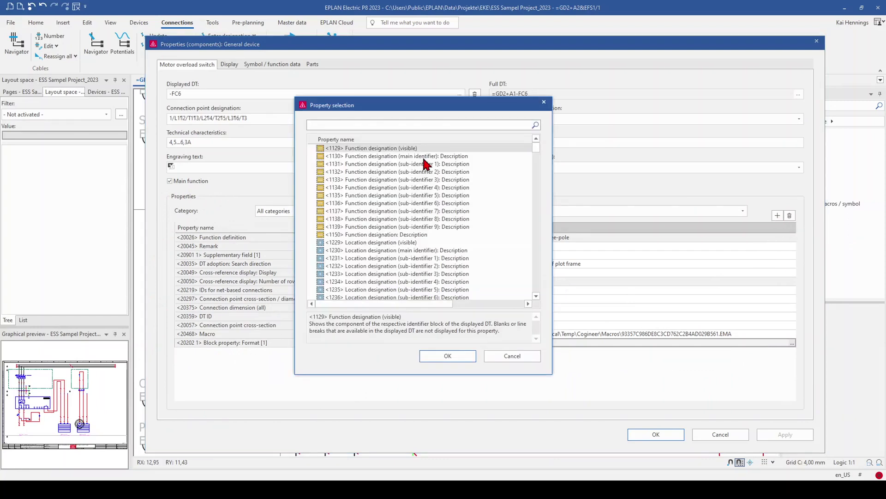
pyautogui.write('block')
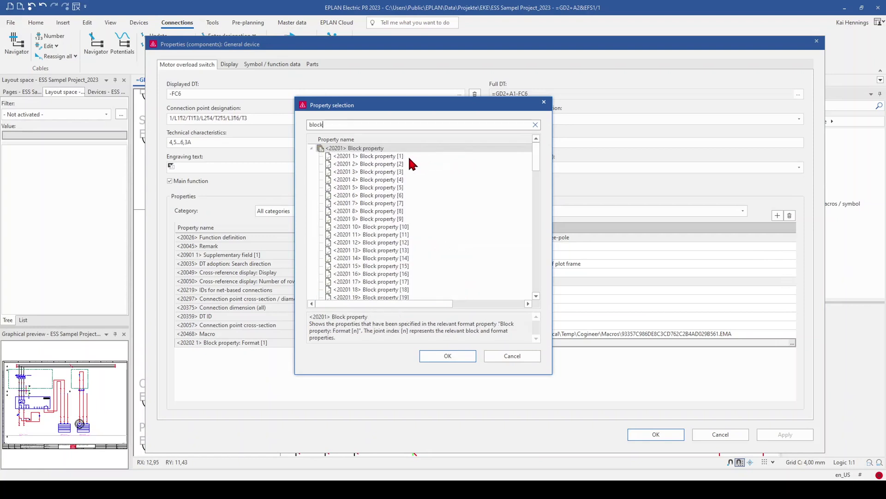
pyautogui.click(390, 156)
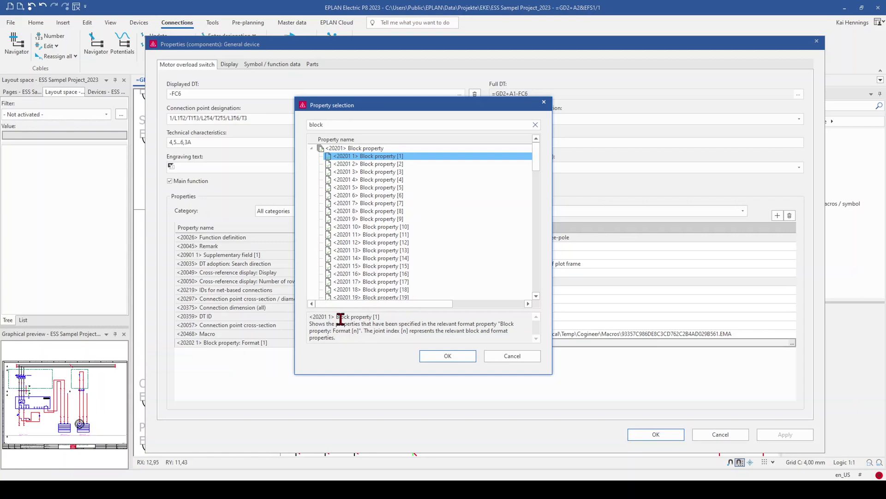
pyautogui.moveTo(312, 323); pyautogui.dragTo(387, 323)
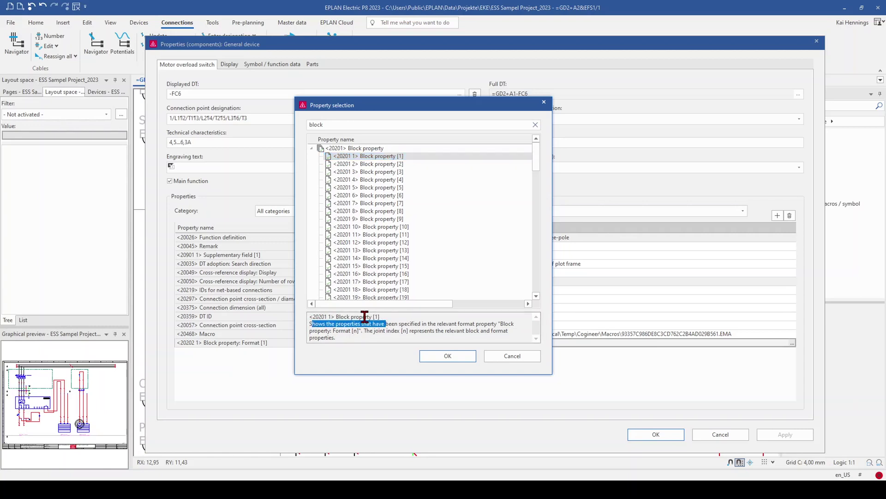
pyautogui.click(363, 336)
pyautogui.click(449, 356)
pyautogui.click(517, 354)
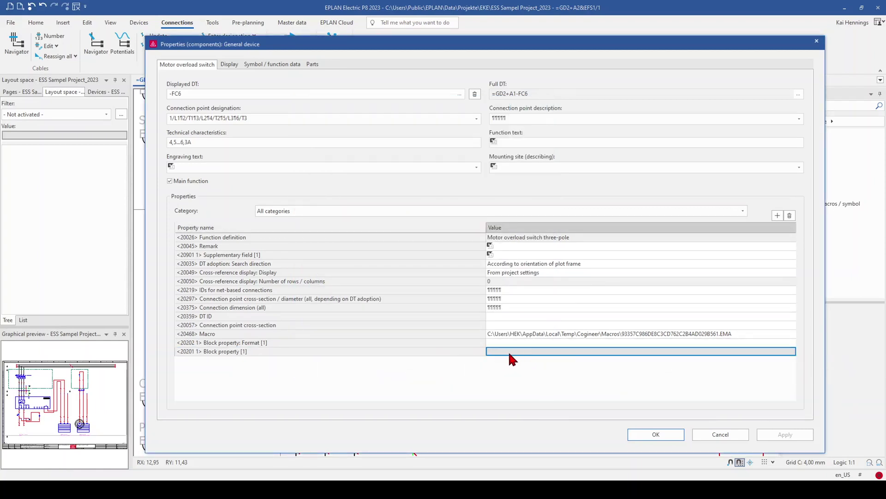
pyautogui.click(480, 354)
pyautogui.click(506, 353)
pyautogui.click(240, 354)
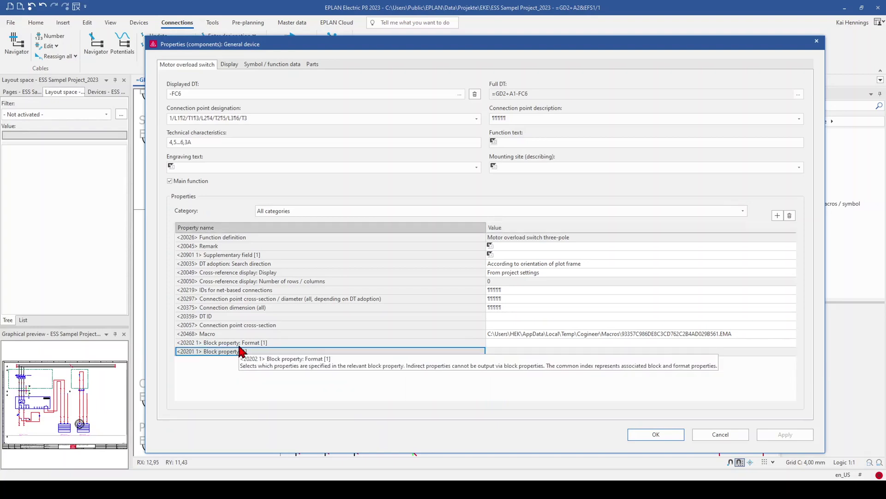
pyautogui.click(240, 344)
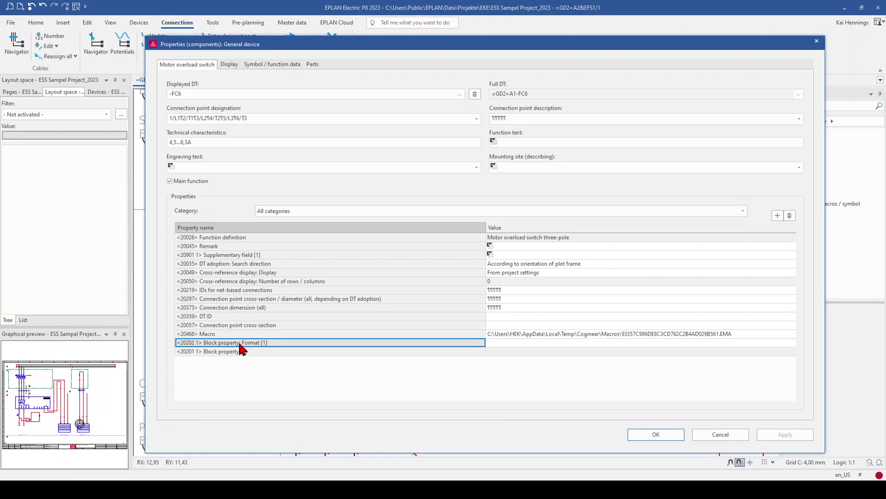
pyautogui.moveTo(262, 350)
pyautogui.click(777, 216)
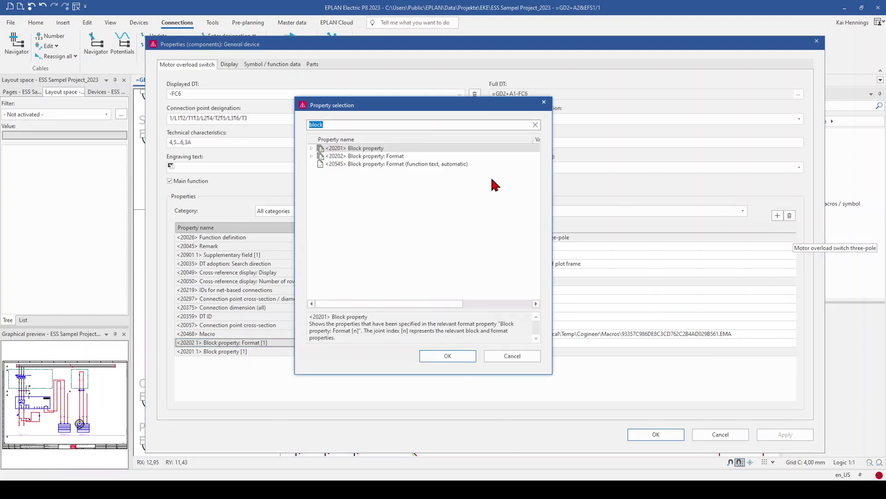
pyautogui.click(508, 356)
# Open the format definition of Block property: Format [1] and navigate into the switch's main function
pyautogui.click(496, 343)
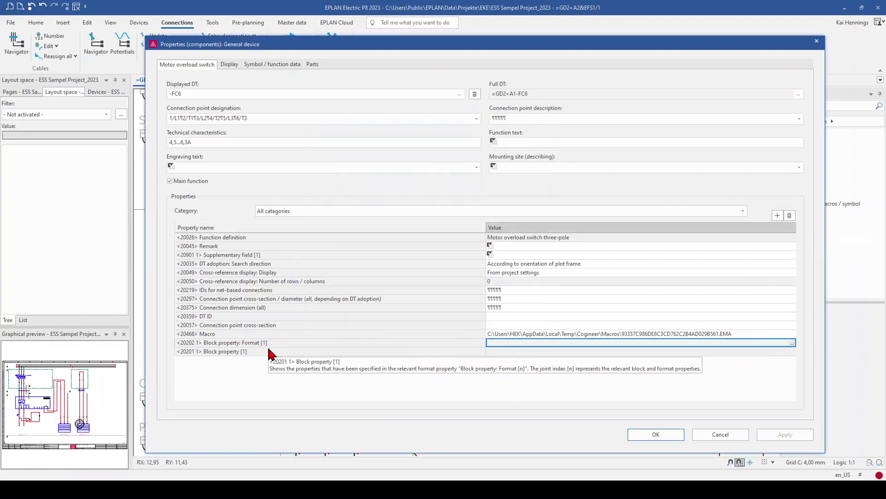
pyautogui.click(281, 343)
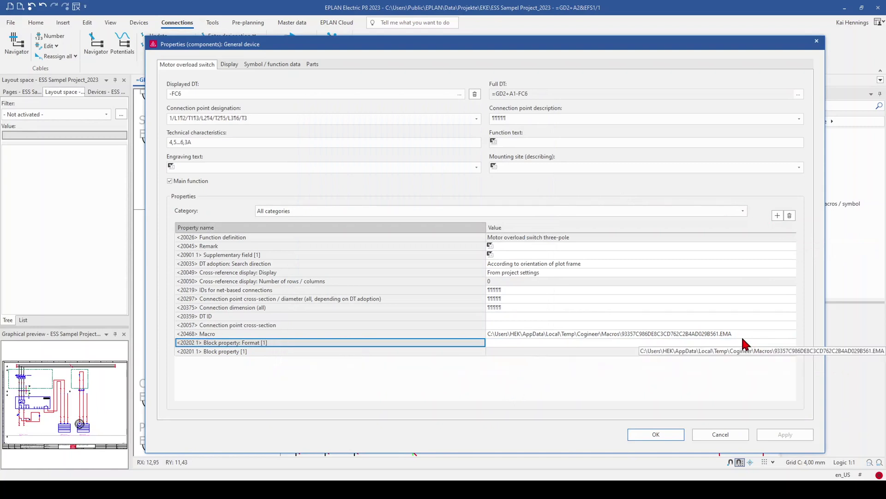
pyautogui.click(703, 343)
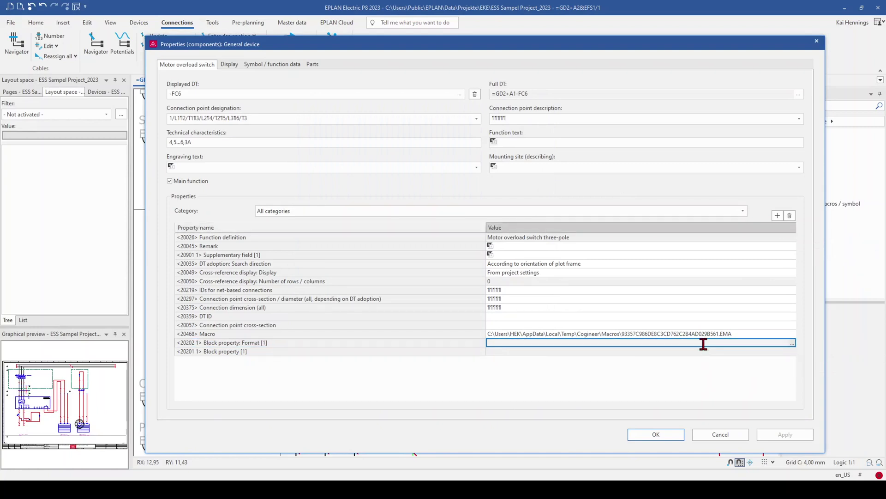
pyautogui.click(792, 343)
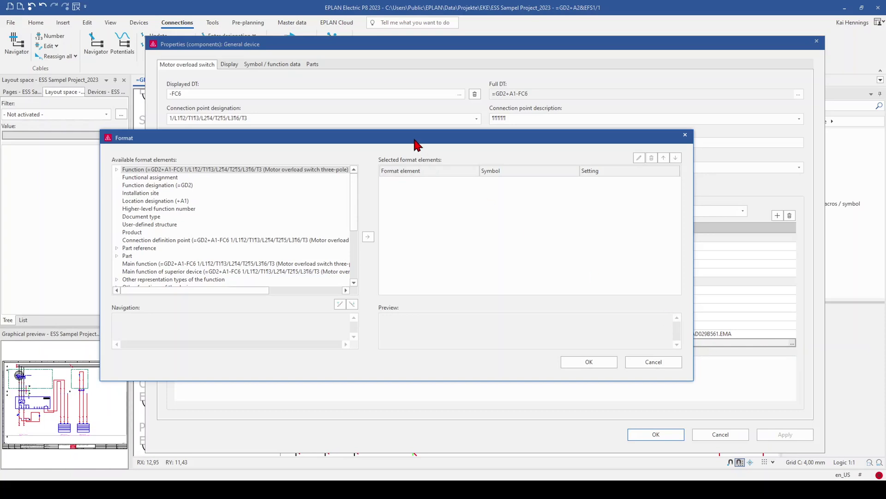
pyautogui.moveTo(414, 140); pyautogui.dragTo(504, 123)
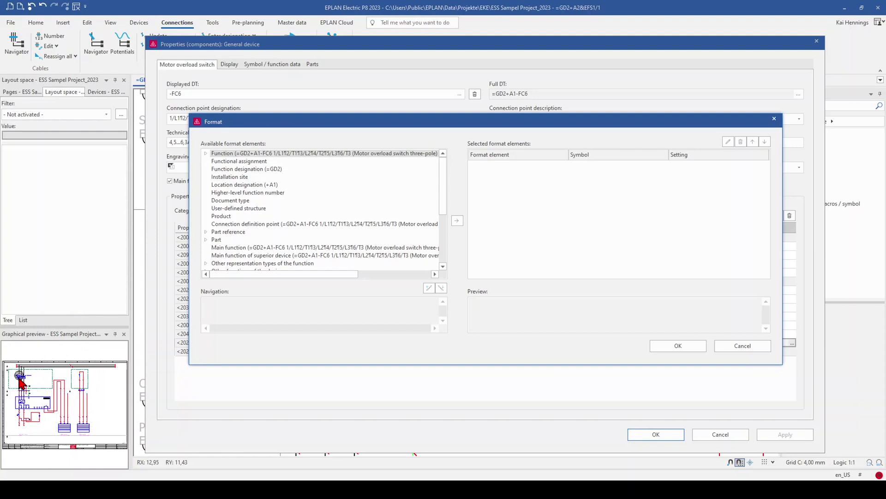
pyautogui.click(264, 249)
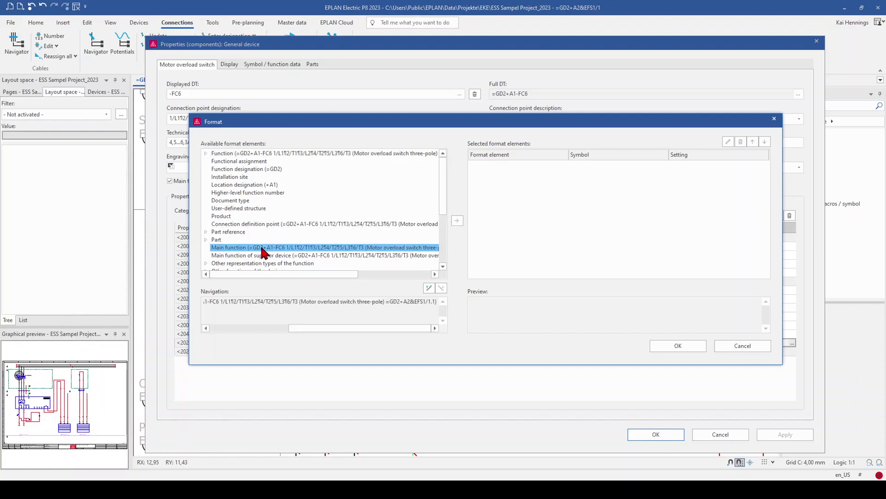
pyautogui.click(434, 290)
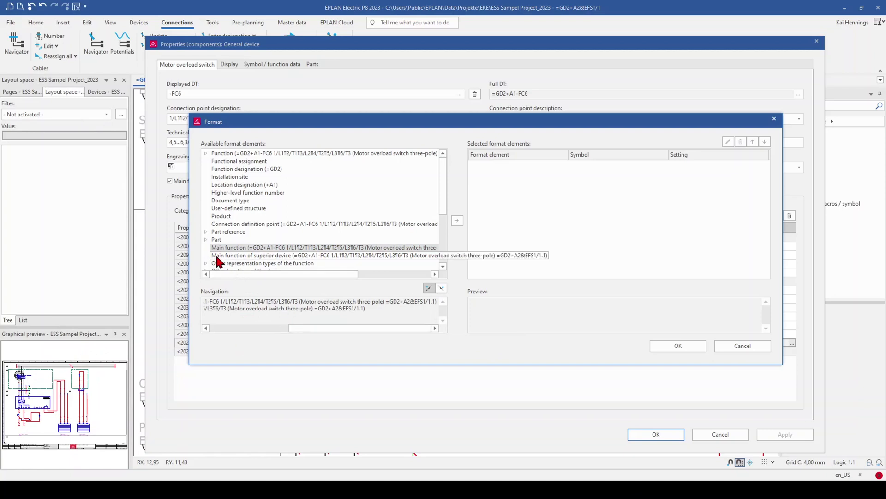
# Navigate through the device's other multi-line functions into Function 2, the NO auxiliary contact 13/14
pyautogui.scroll(-2, 445, 219)
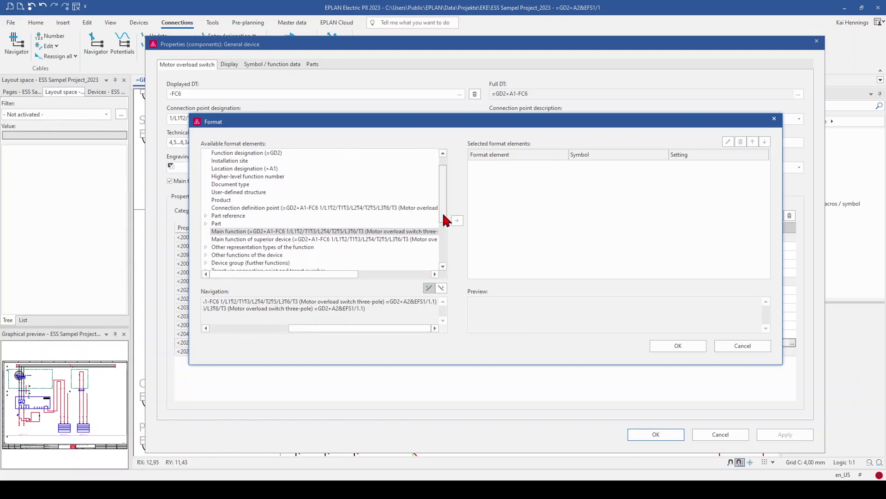
pyautogui.moveTo(444, 221); pyautogui.dragTo(445, 238)
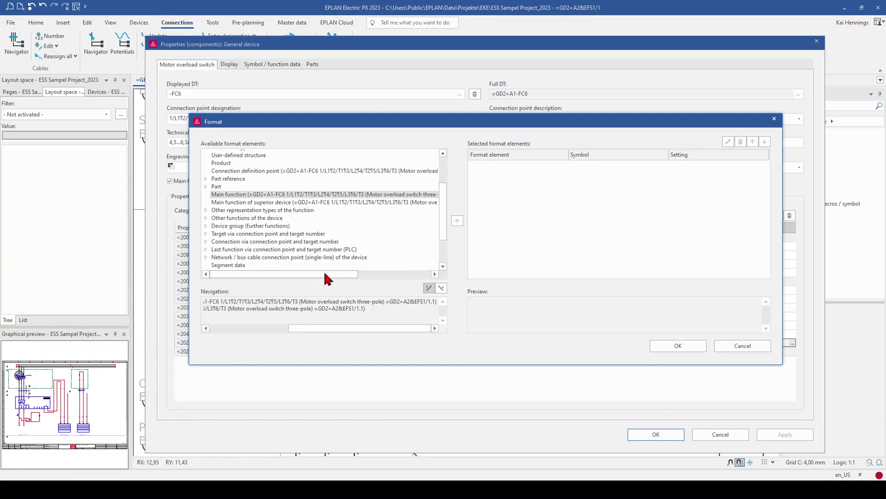
pyautogui.click(206, 219)
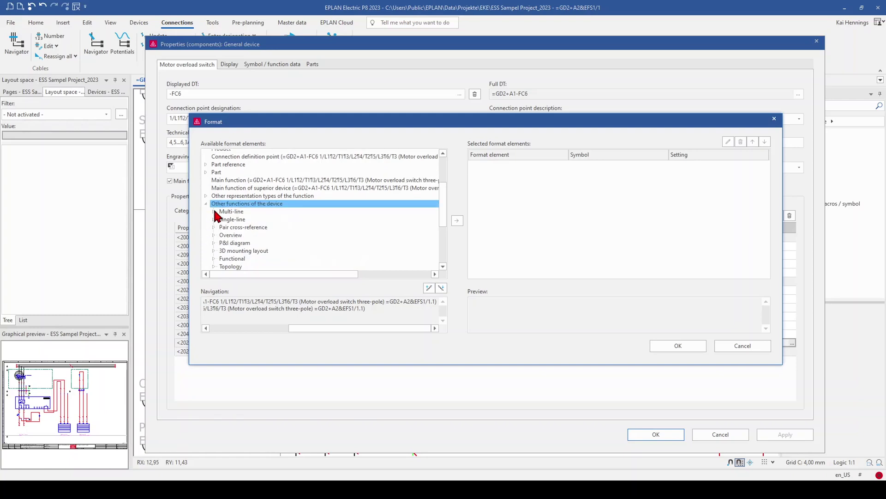
pyautogui.click(215, 211)
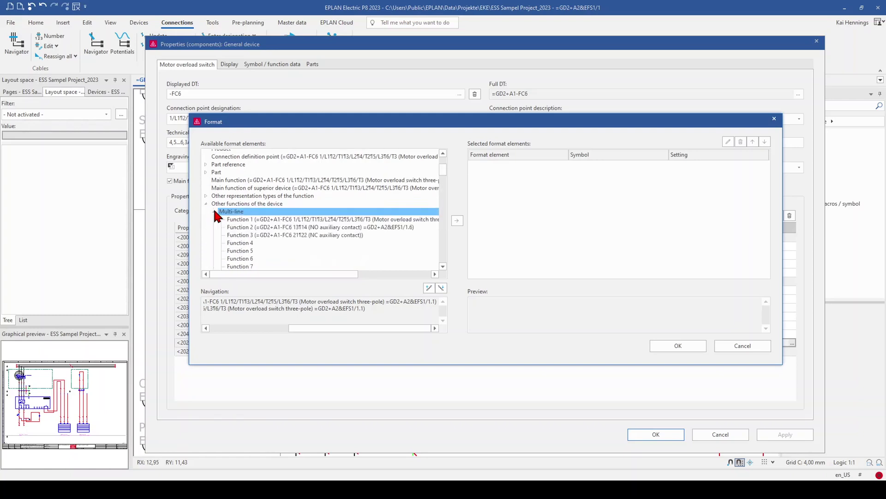
pyautogui.click(308, 228)
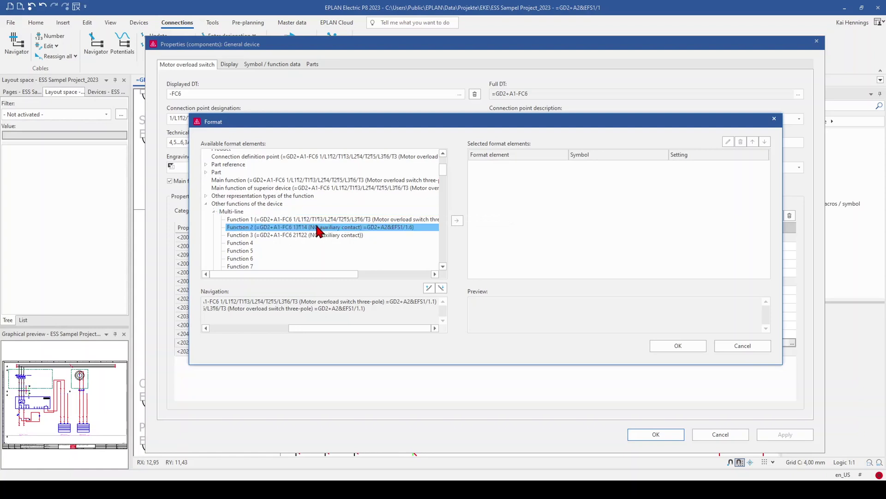
pyautogui.click(317, 233)
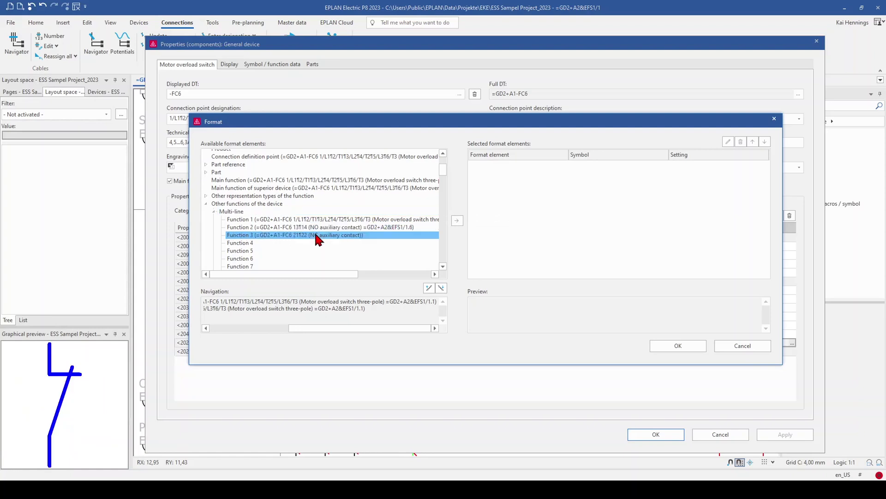
pyautogui.click(317, 228)
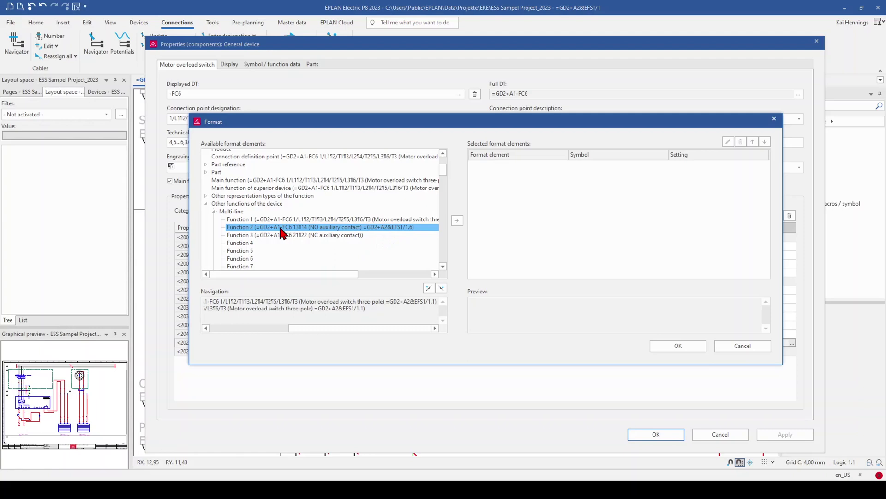
pyautogui.click(428, 288)
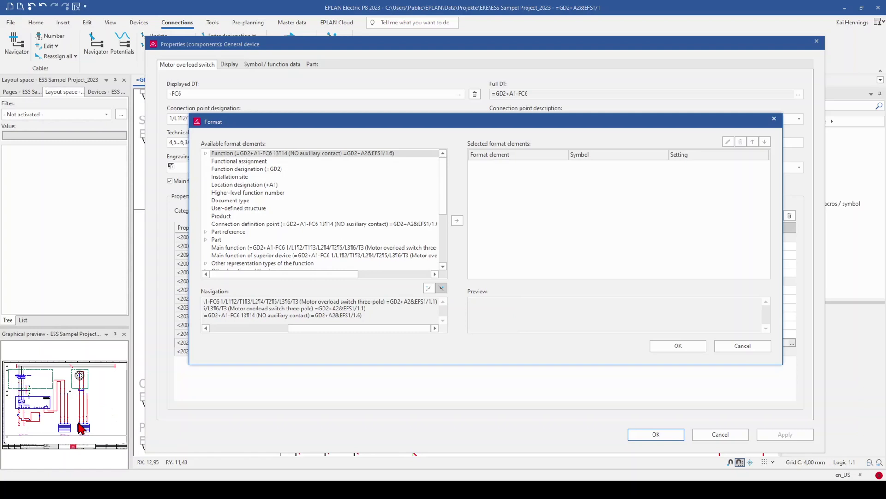
# Navigate from the NO auxiliary contact through its connection via connection point and target number, choosing Connection point 2, Target 1
pyautogui.scroll(-1, 443, 217)
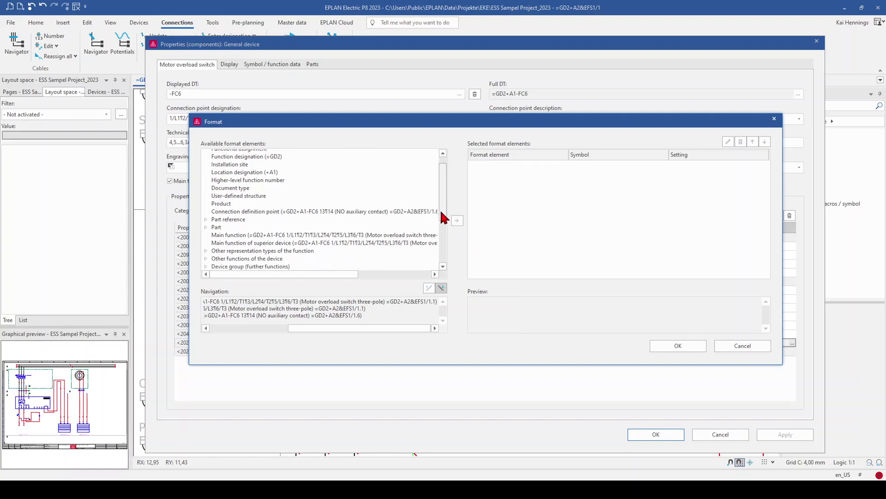
pyautogui.scroll(-3, 444, 231)
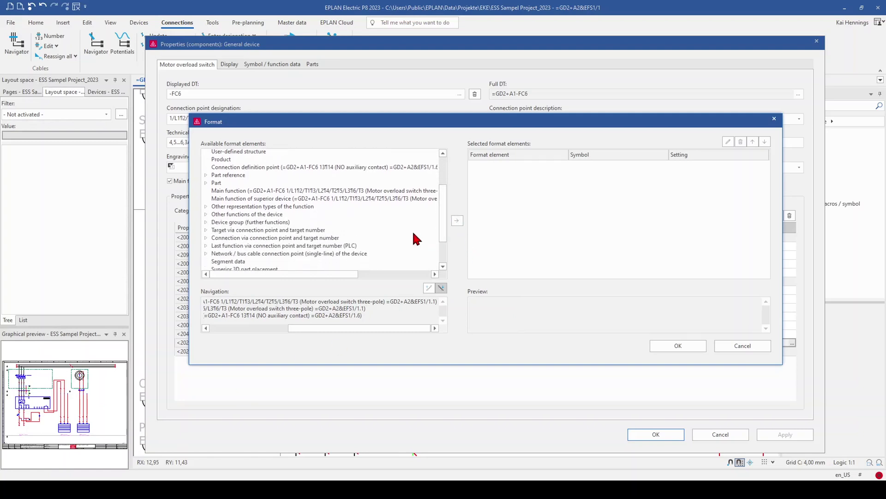
pyautogui.click(207, 238)
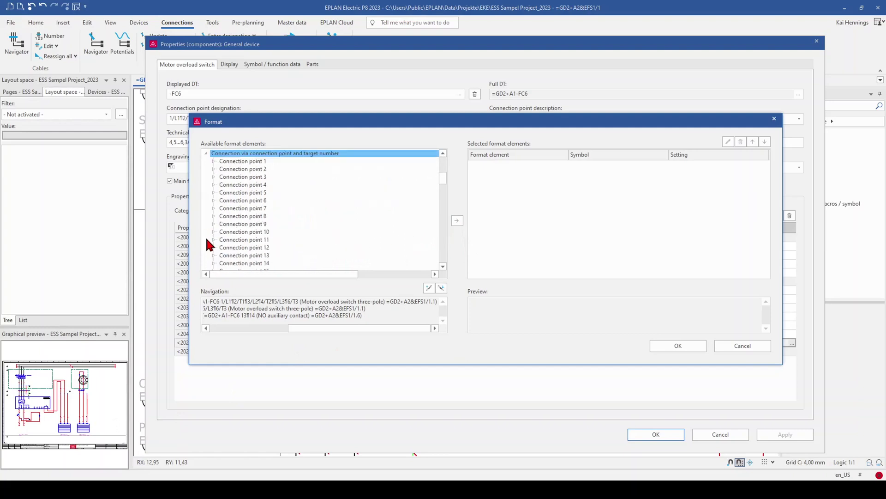
pyautogui.click(214, 161)
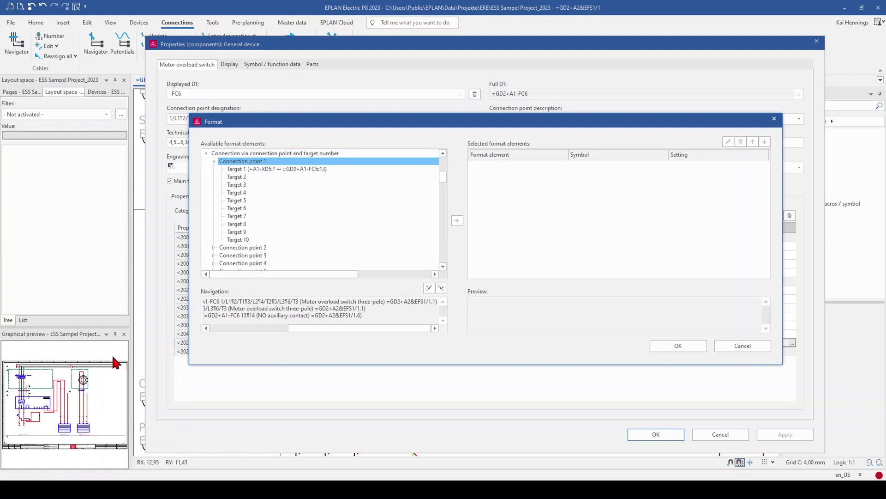
pyautogui.click(214, 161)
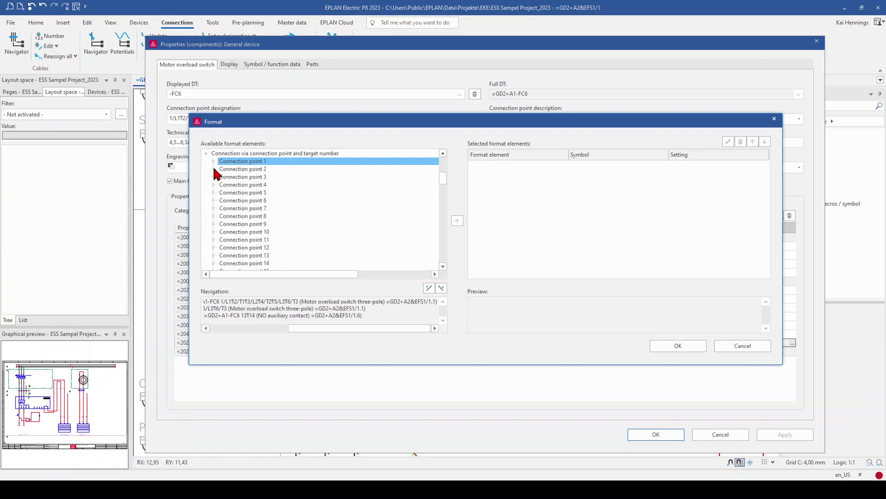
pyautogui.click(214, 170)
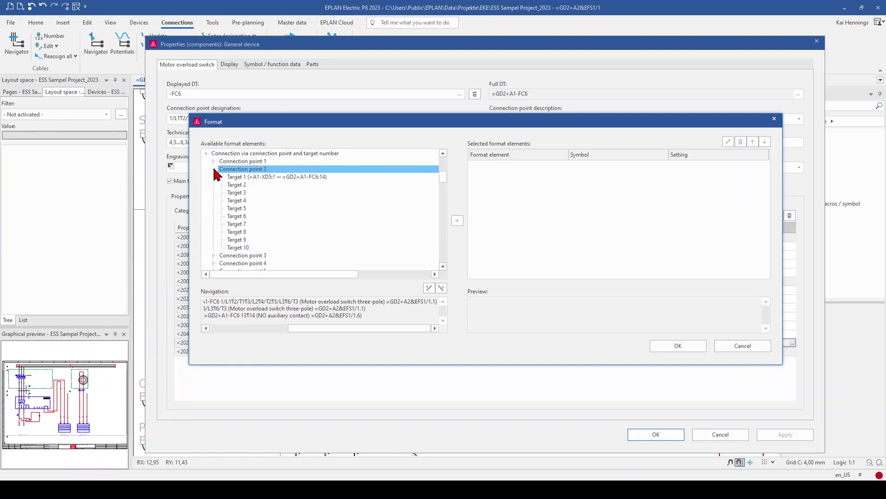
pyautogui.click(264, 177)
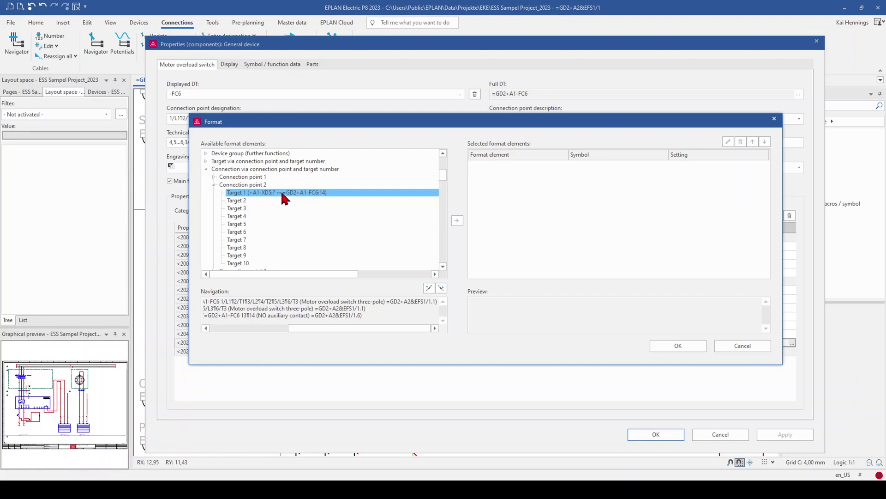
pyautogui.click(428, 289)
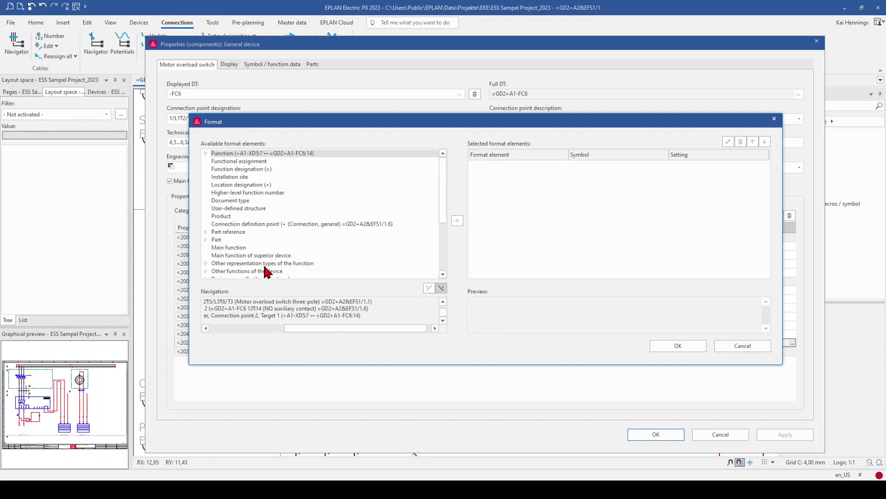
# Navigate through the last function via connection point and target number (PLC), choosing Connection point 1, Target 1
pyautogui.scroll(-3, 267, 271)
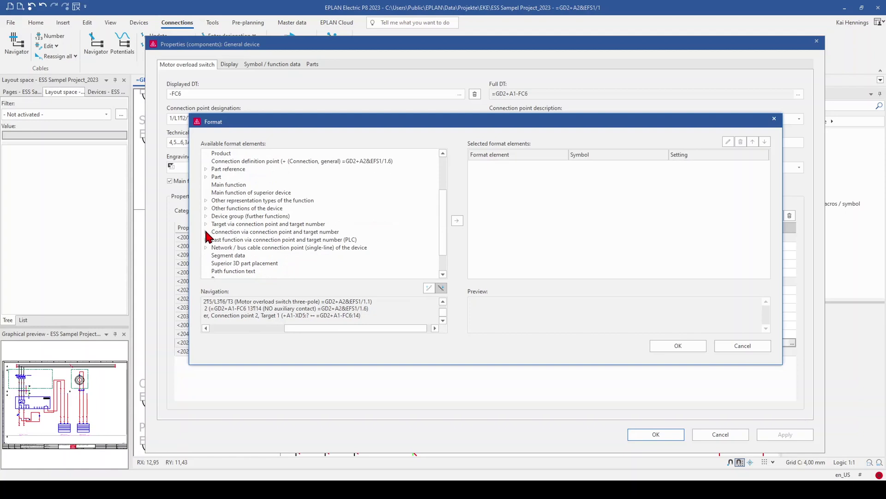
pyautogui.click(241, 241)
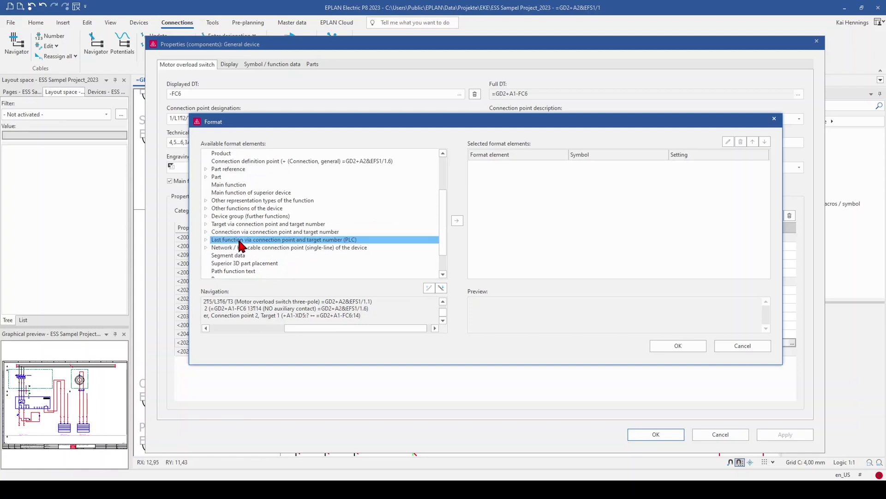
pyautogui.click(206, 240)
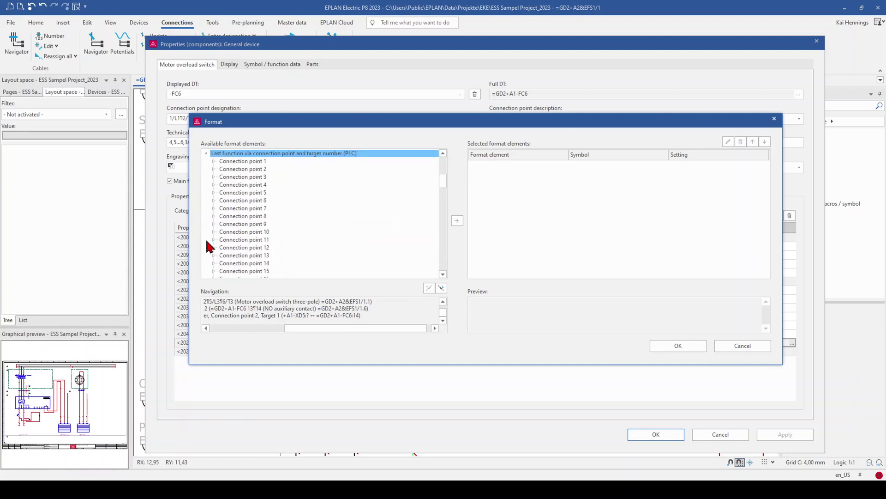
pyautogui.click(213, 162)
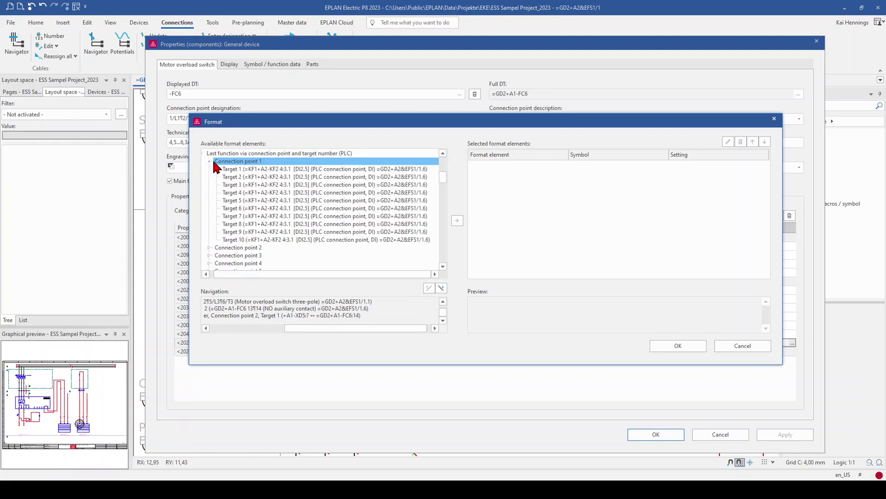
pyautogui.click(239, 170)
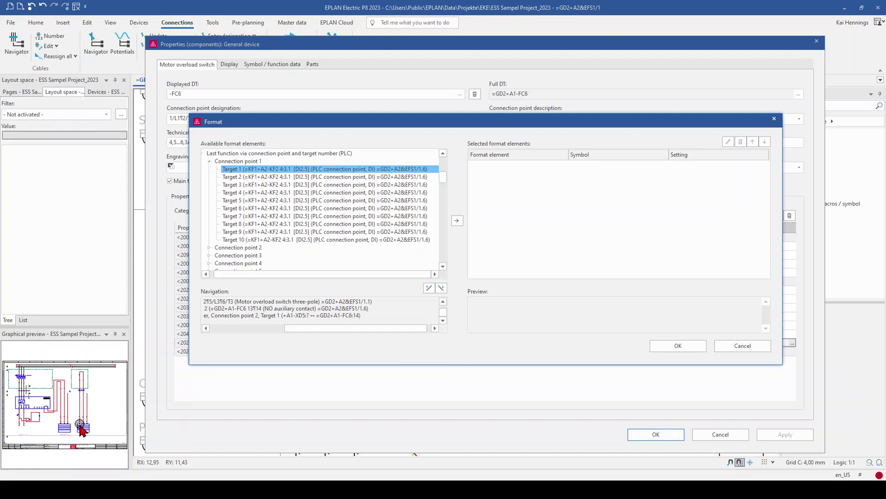
pyautogui.click(429, 288)
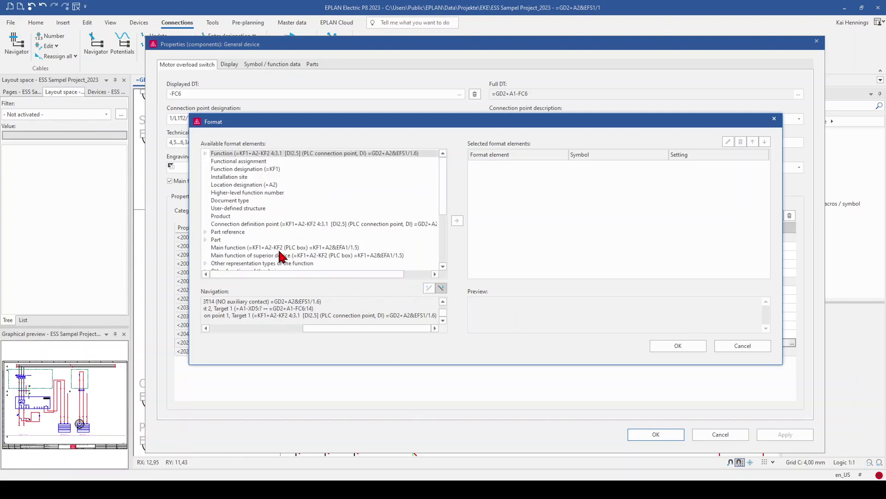
# Open the property choice for a PLC connection point format element under the reached function =KF1+A2-KF2
pyautogui.scroll(-4, 280, 255)
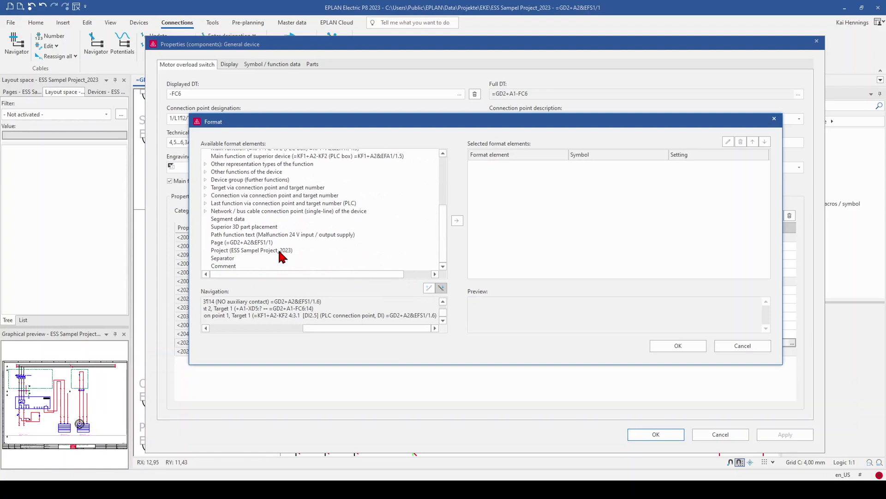
pyautogui.scroll(4, 280, 252)
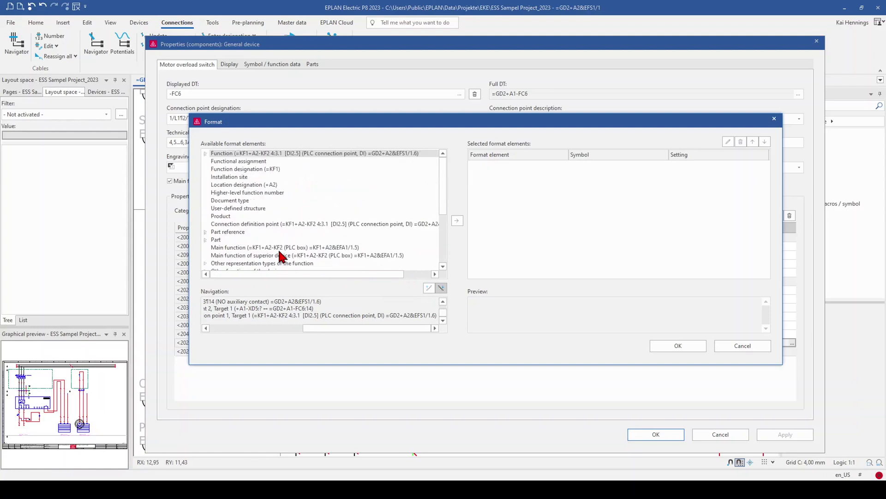
pyautogui.click(206, 154)
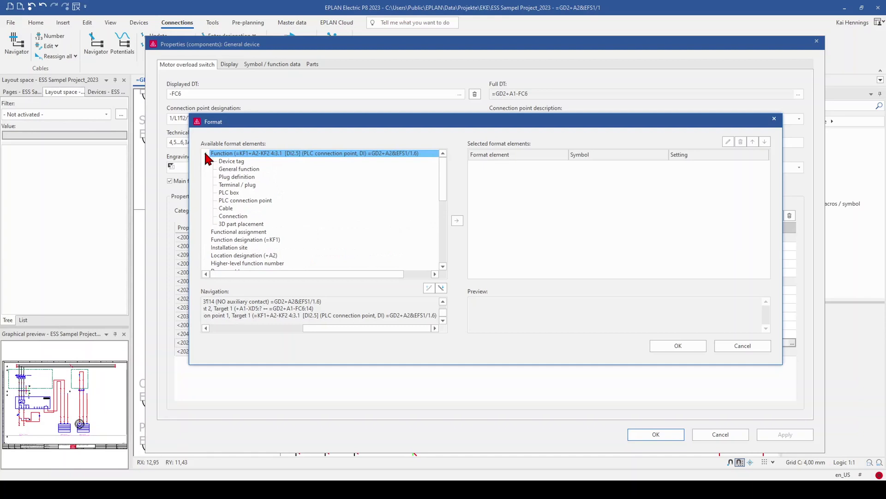
pyautogui.click(229, 192)
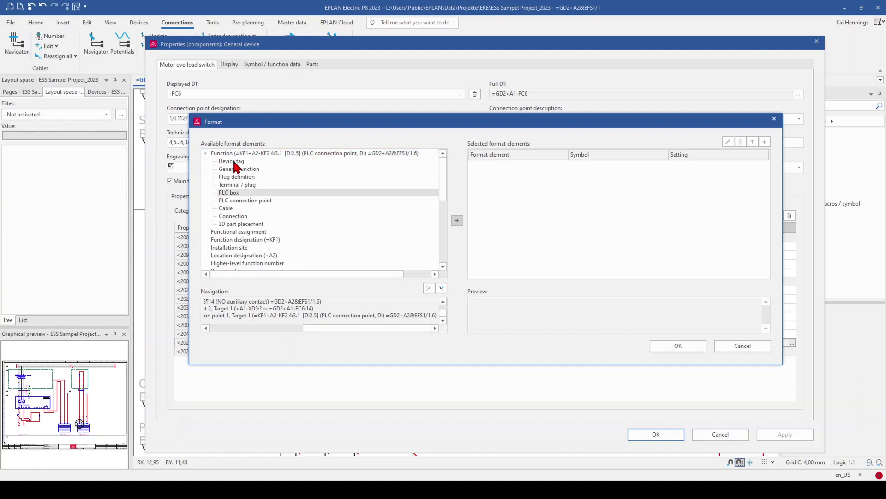
pyautogui.click(235, 201)
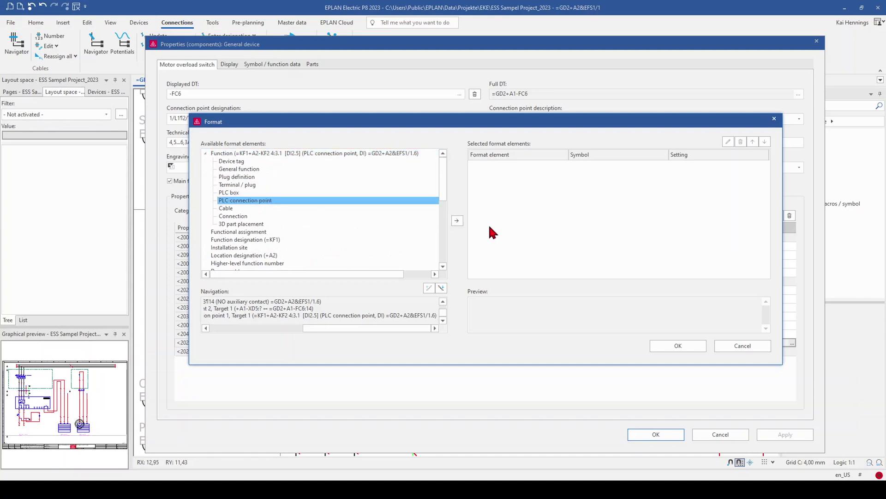
pyautogui.click(457, 222)
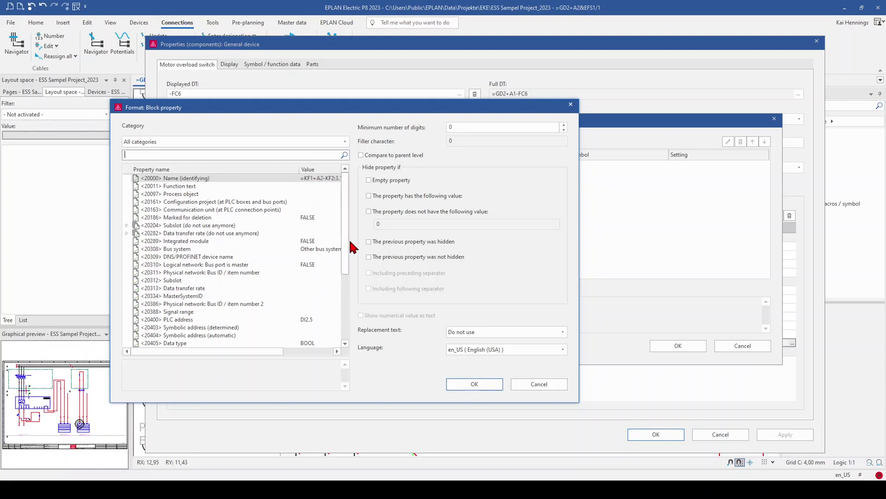
# Add <20400> PLC address as the format element and accept the format for Block property [1]
pyautogui.moveTo(346, 257); pyautogui.dragTo(346, 274)
pyautogui.scroll(-5, 346, 274)
pyautogui.scroll(4, 342, 296)
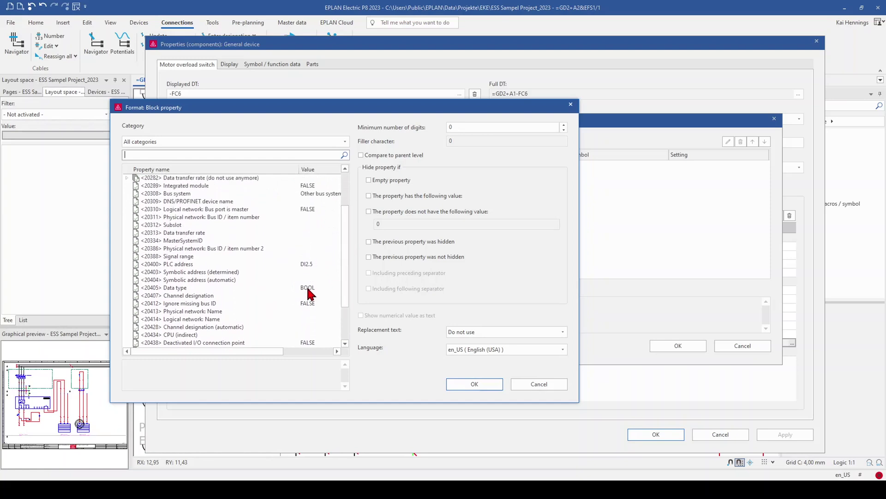
pyautogui.click(304, 291)
pyautogui.click(306, 264)
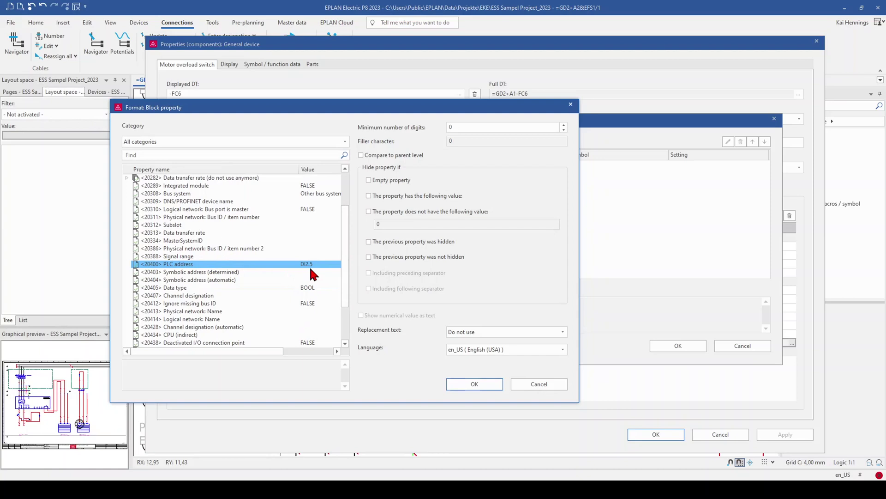
pyautogui.click(475, 384)
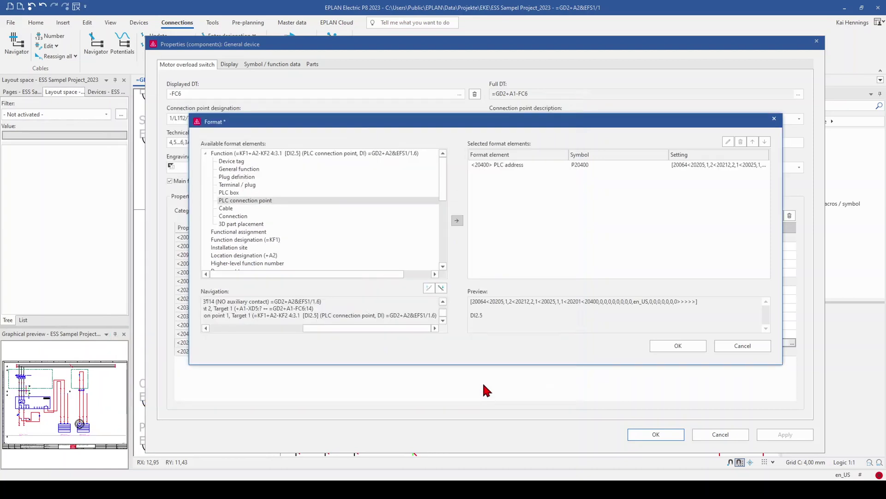
pyautogui.click(688, 347)
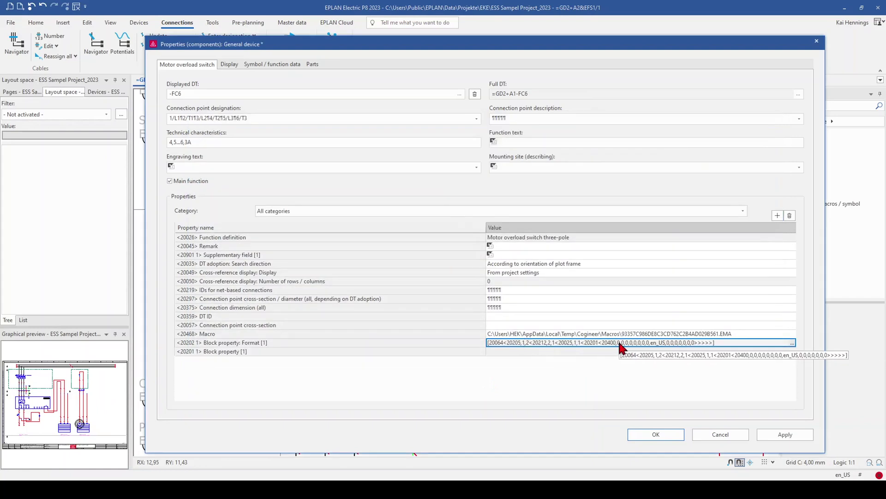
pyautogui.click(499, 352)
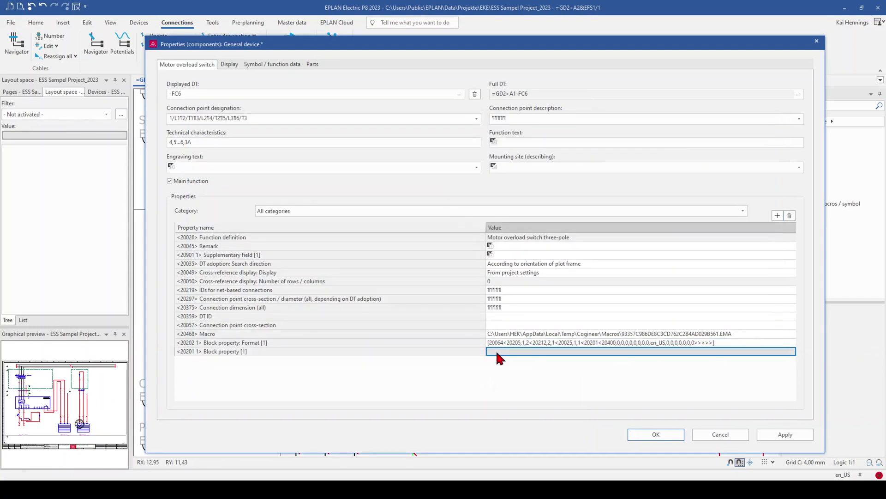
# Add <20201 1> Block property [1] to the switch's displayed properties, searching for "block", and accept the component properties
pyautogui.click(229, 64)
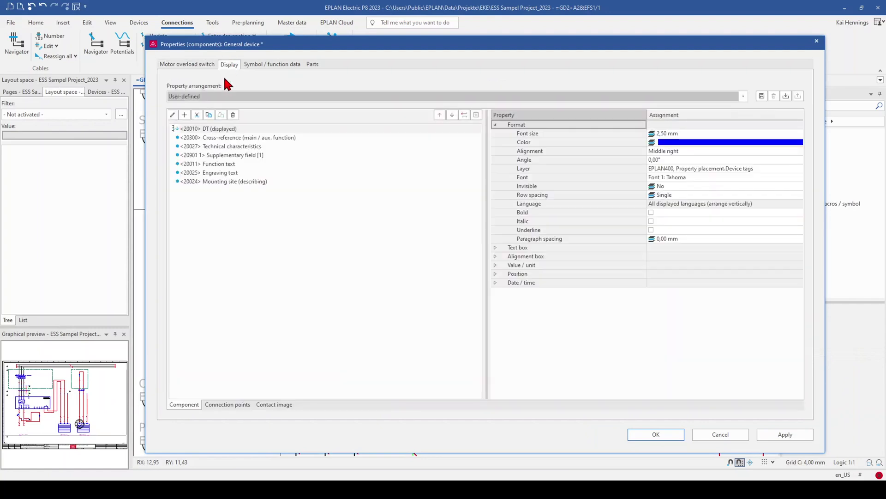
pyautogui.click(184, 115)
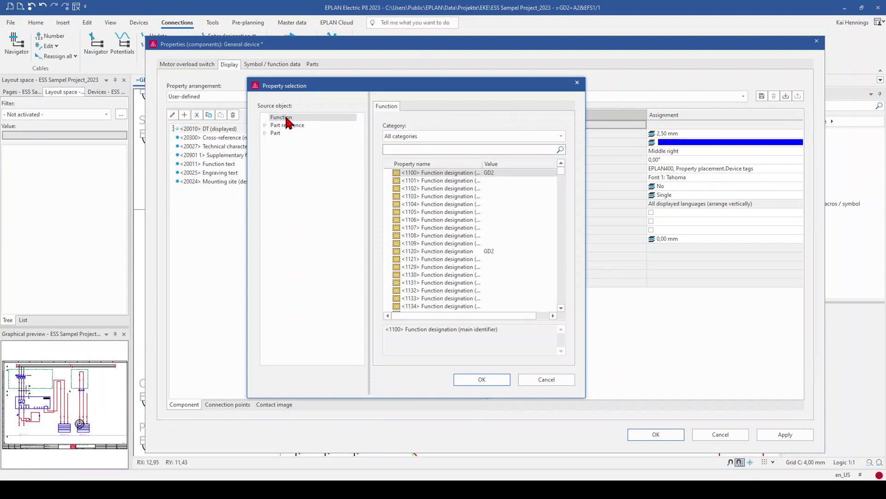
pyautogui.write('block')
pyautogui.click(455, 181)
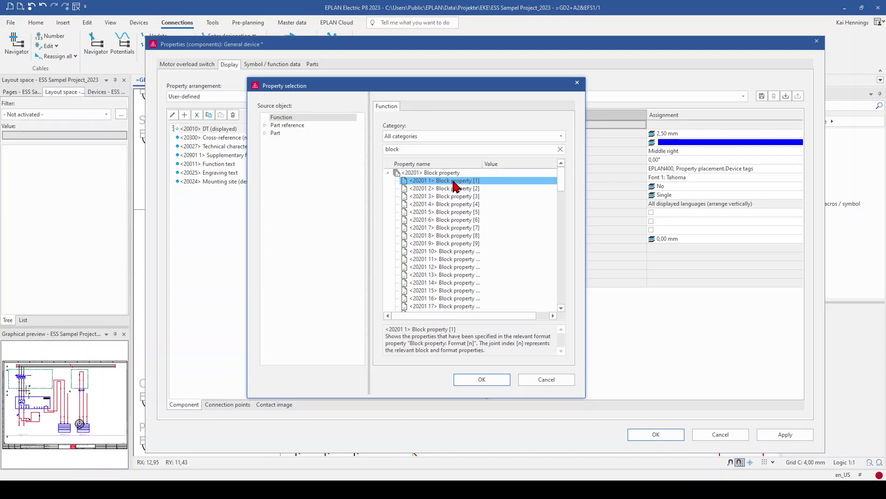
pyautogui.click(492, 380)
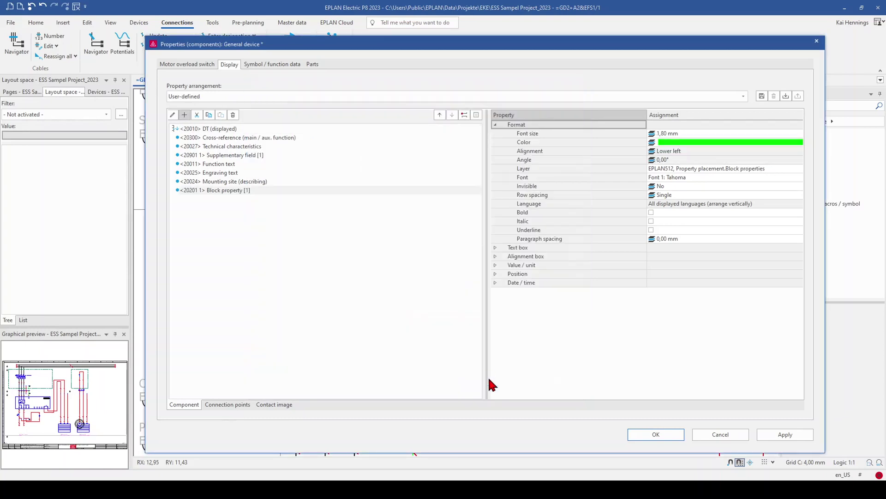
pyautogui.click(204, 191)
pyautogui.click(654, 434)
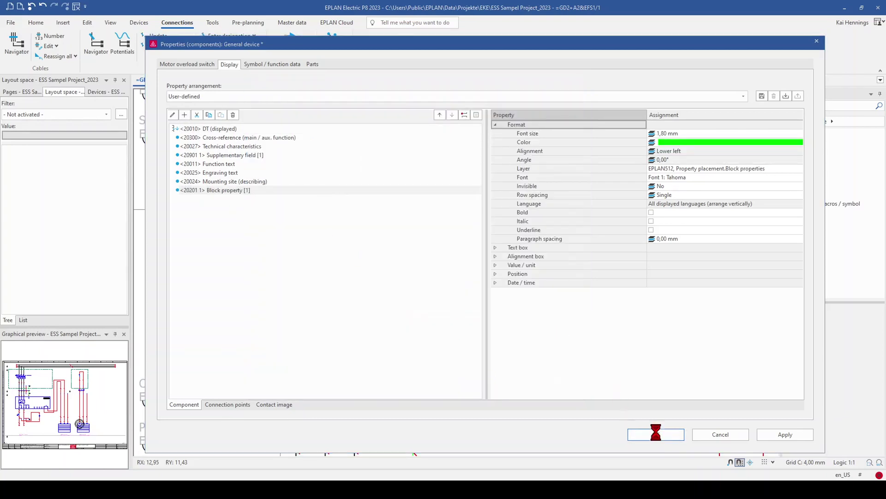
# Compare the block property displayed at -FC6 with the address on PLC connection point =KF1+A2-KF2 4:3.1
pyautogui.click(228, 232)
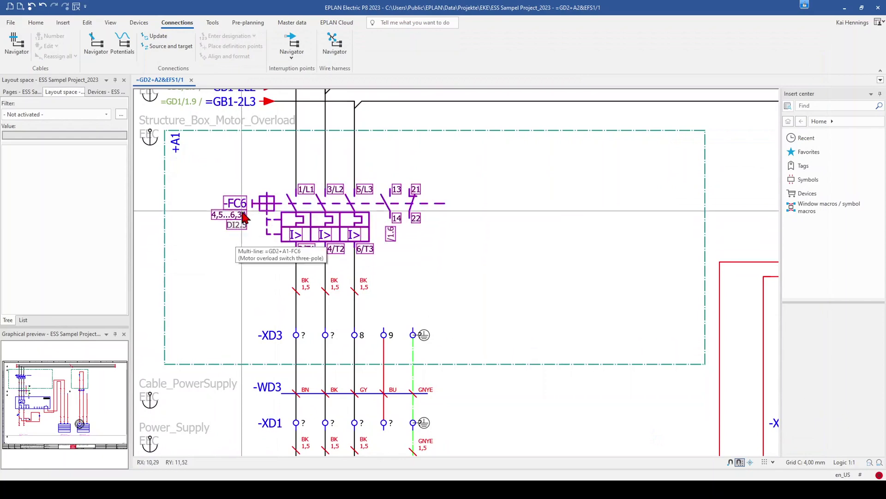
pyautogui.scroll(2, 229, 232)
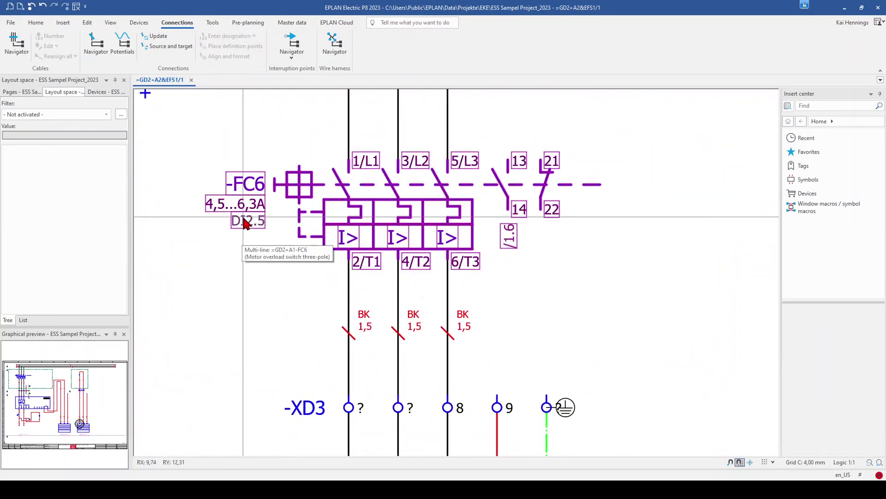
pyautogui.scroll(-5, 244, 223)
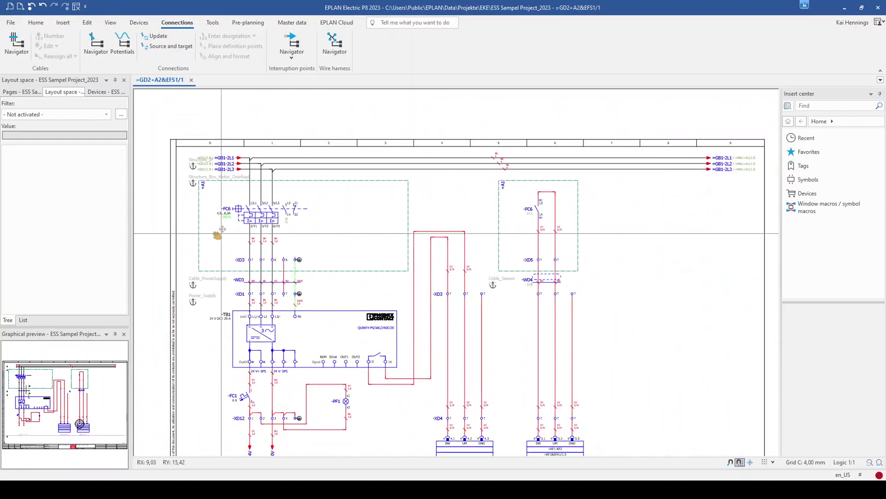
pyautogui.scroll(3, 450, 411)
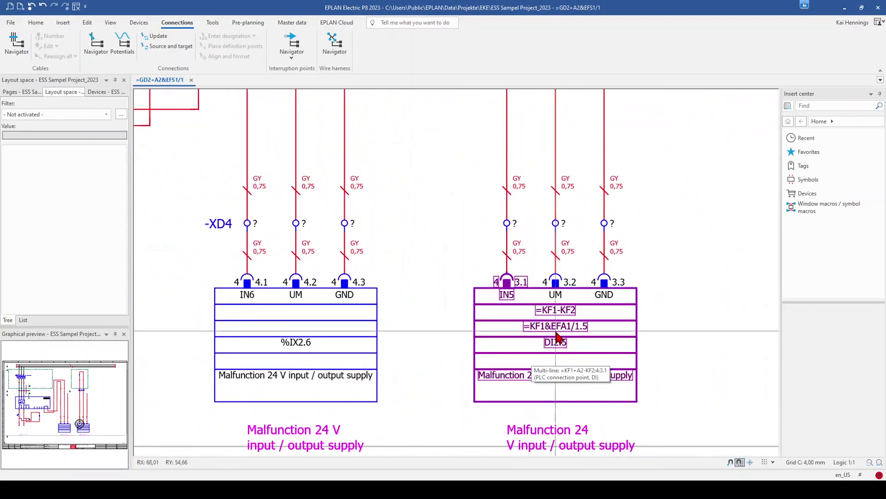
pyautogui.scroll(-3, 561, 365)
pyautogui.scroll(5, 313, 277)
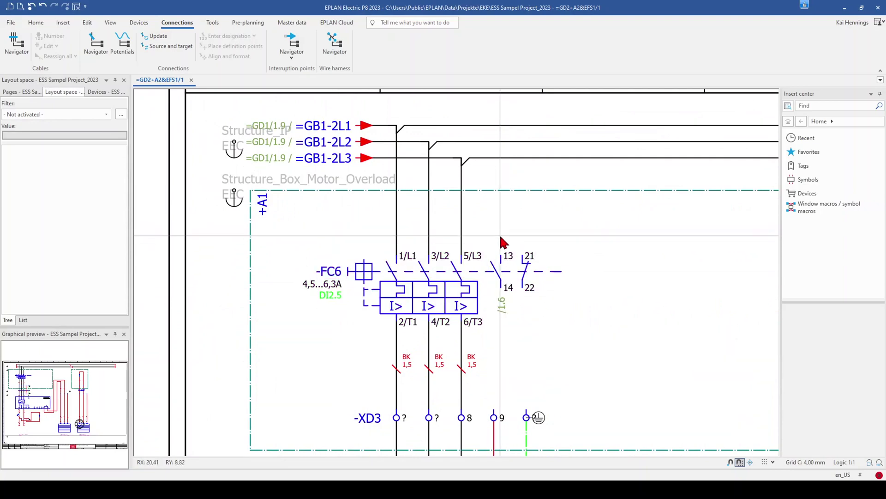
# Undock <20201 1> Block property [1] in the display settings of motor overload switch -FC6 and accept the component properties
pyautogui.click(392, 287)
pyautogui.doubleClick(389, 283)
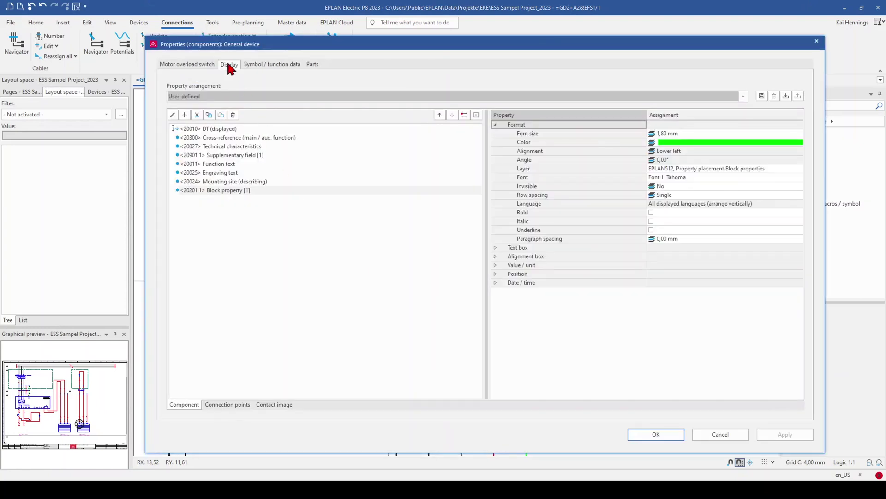
pyautogui.click(229, 191)
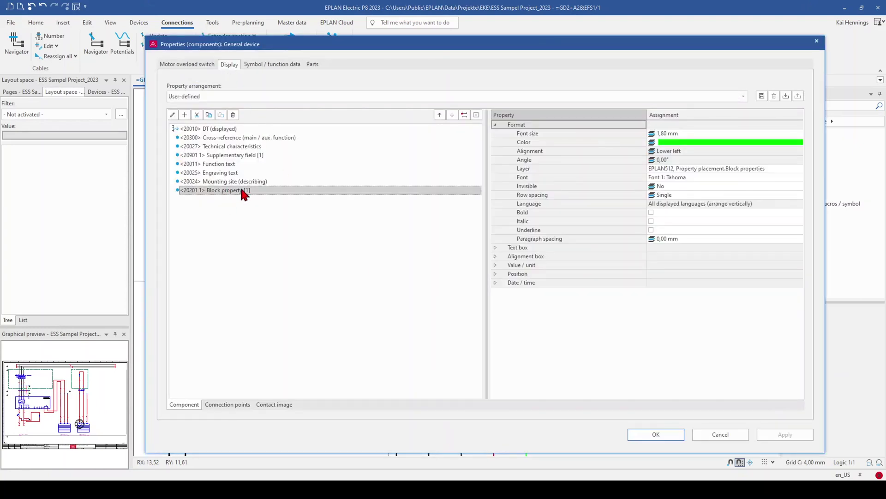
pyautogui.click(464, 115)
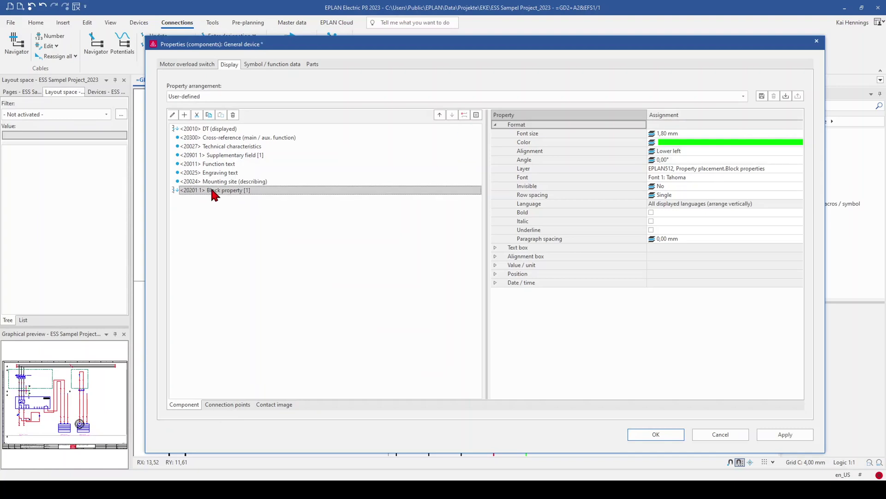
pyautogui.click(651, 434)
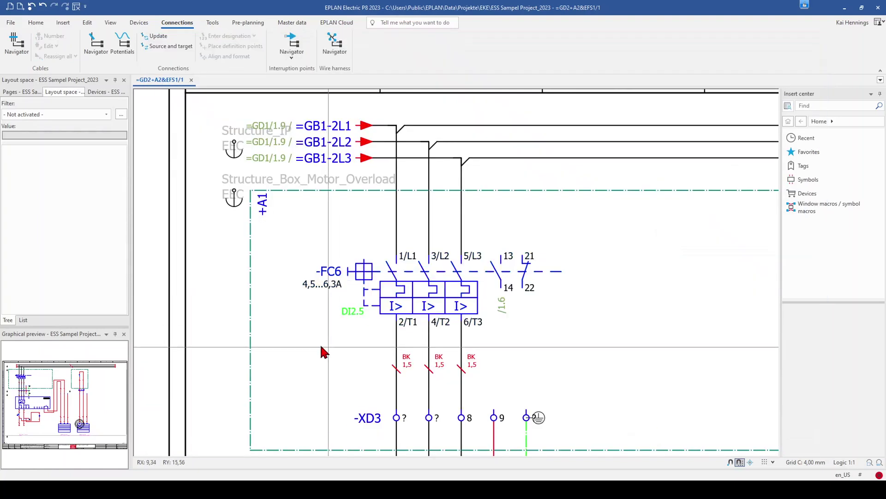
# Move -FC6's block property text to just above the NO auxiliary contact 13/14
pyautogui.rightClick(351, 315)
pyautogui.moveTo(397, 210)
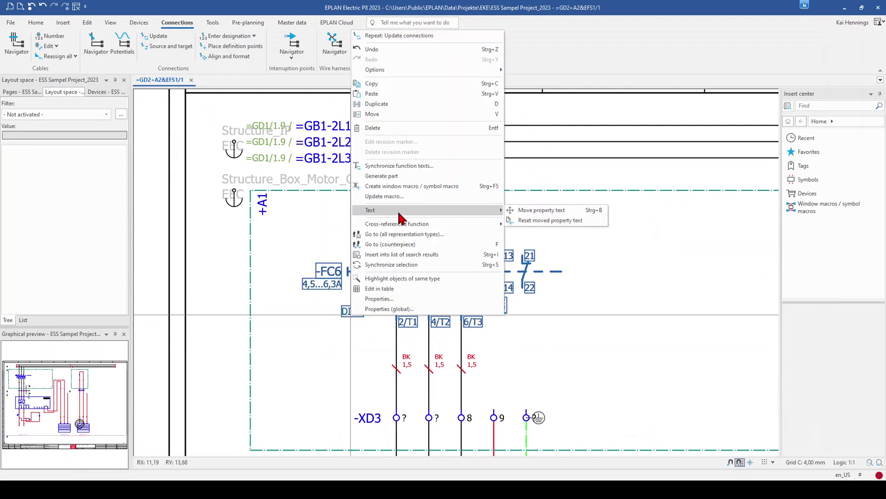
pyautogui.click(527, 211)
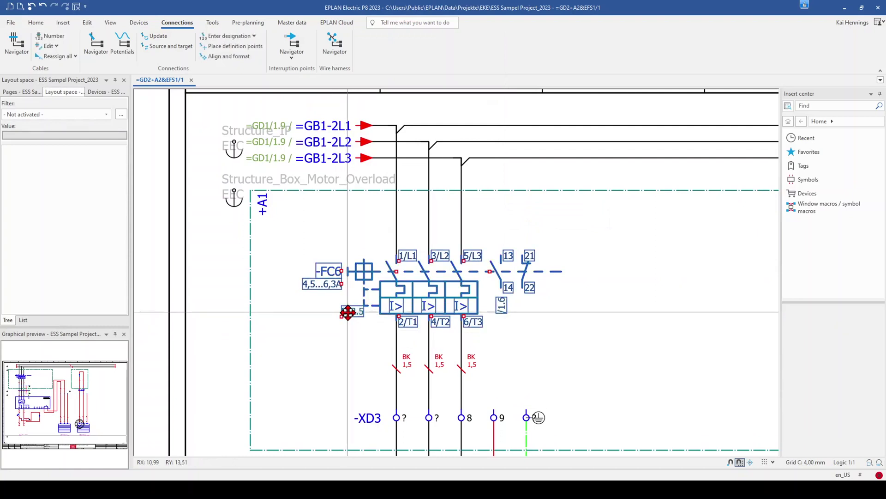
pyautogui.click(348, 312)
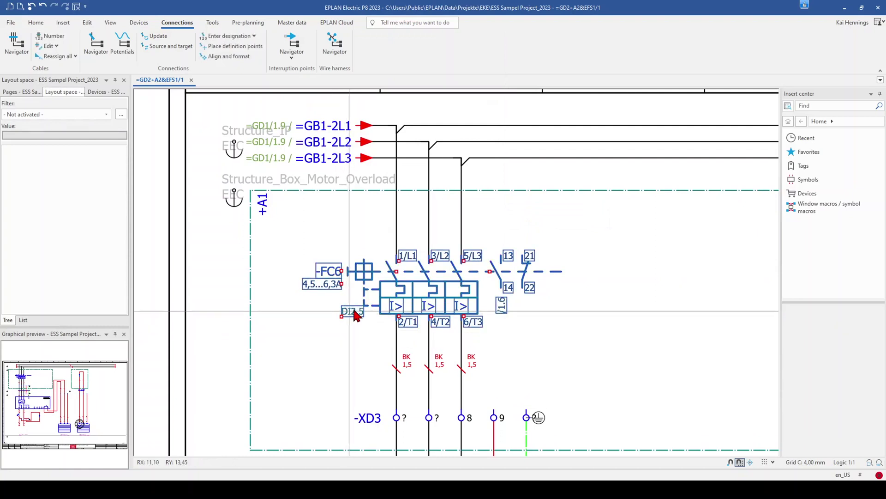
pyautogui.click(498, 249)
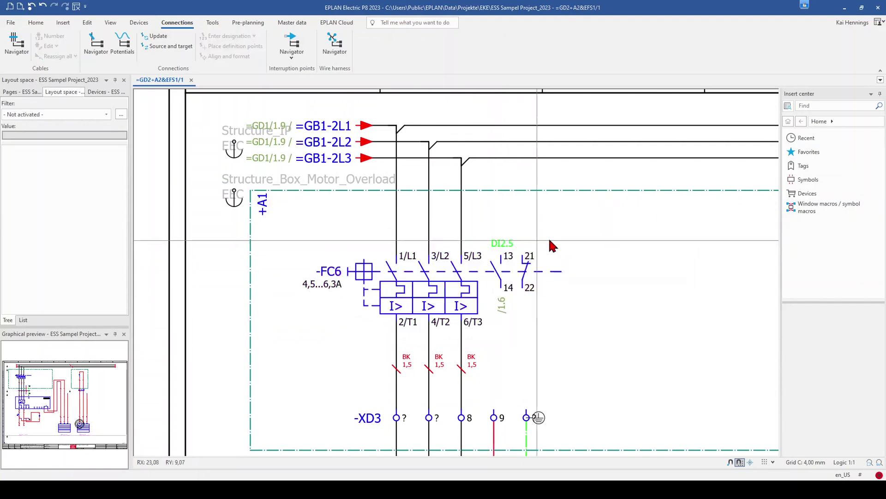
# Set the address of PLC connection point =KF1+A2-KF2 4:3.1 to DI2.7 and accept the properties
pyautogui.scroll(-5, 537, 344)
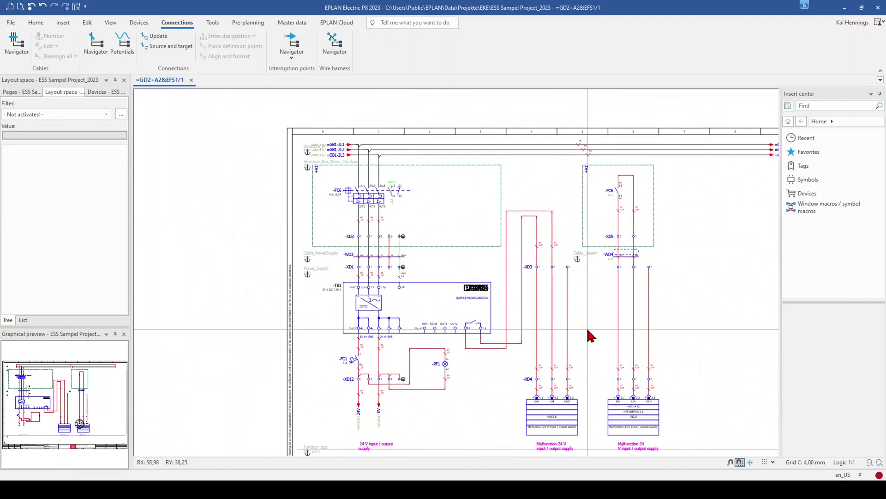
pyautogui.click(617, 403)
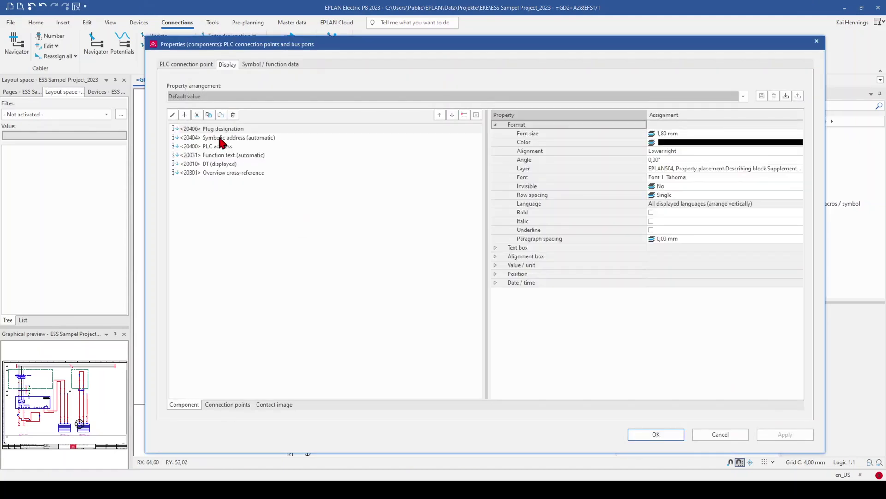
pyautogui.click(178, 65)
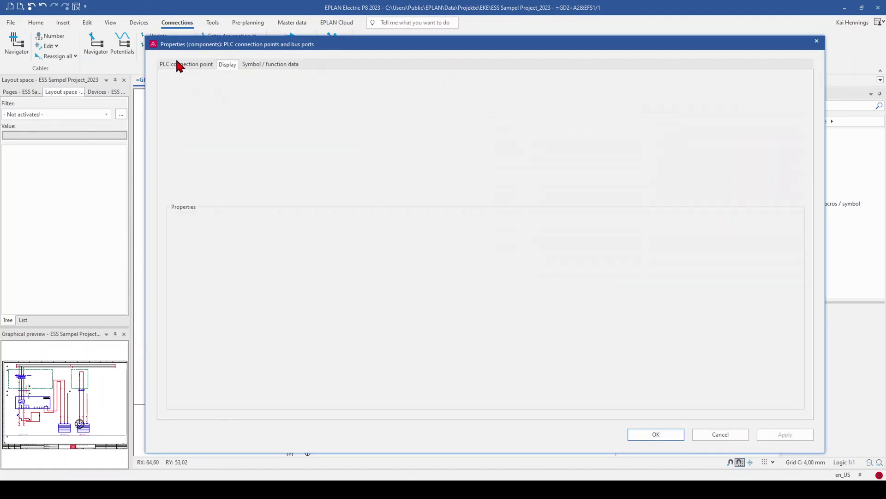
pyautogui.click(219, 166)
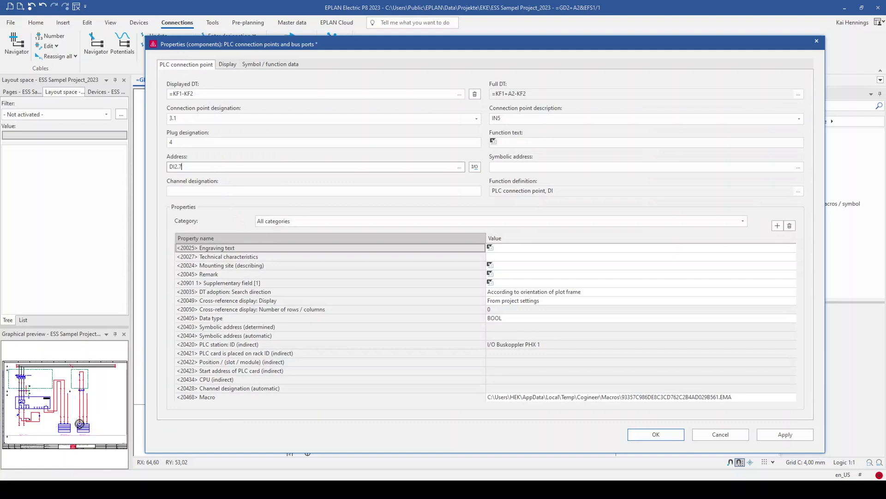
pyautogui.press('Return')
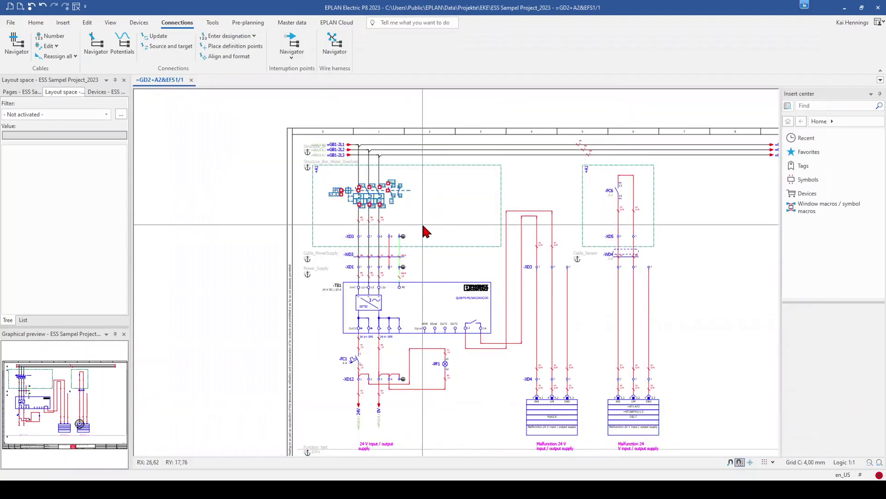
# Update the connections to refresh the PLC address shown by the block property at motor overload switch -FC6
pyautogui.scroll(4, 422, 232)
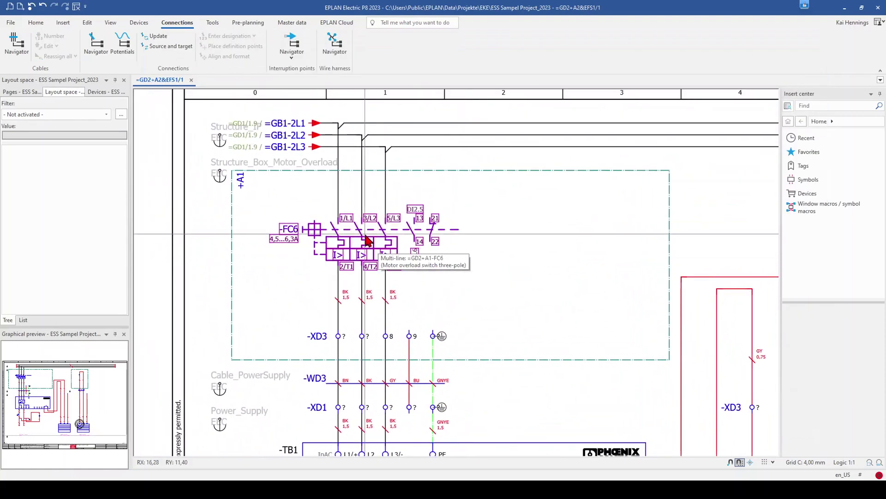
pyautogui.click(157, 37)
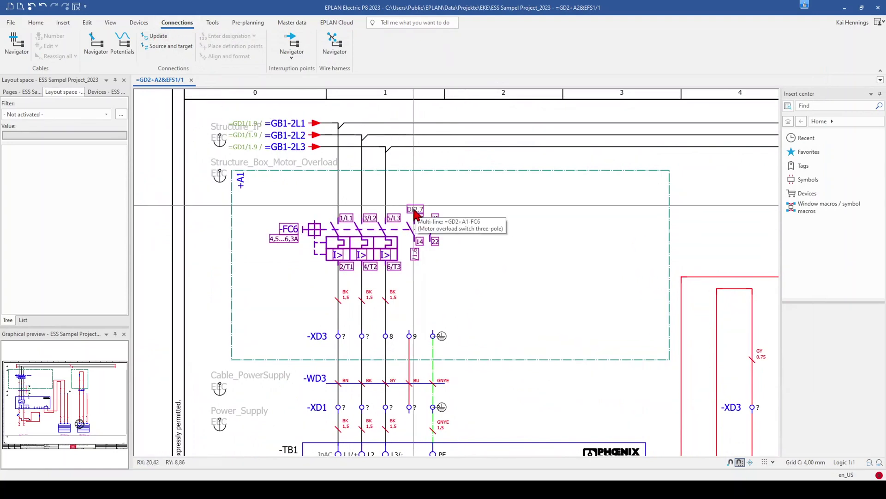
pyautogui.scroll(-3, 433, 222)
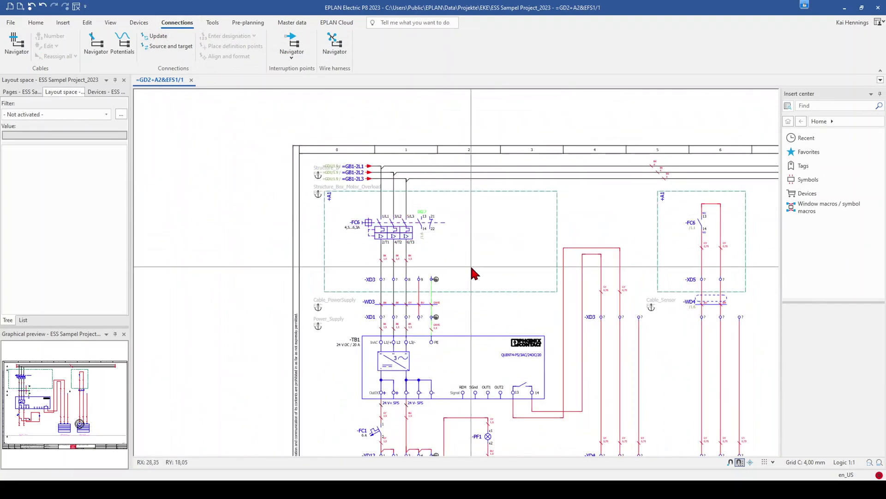